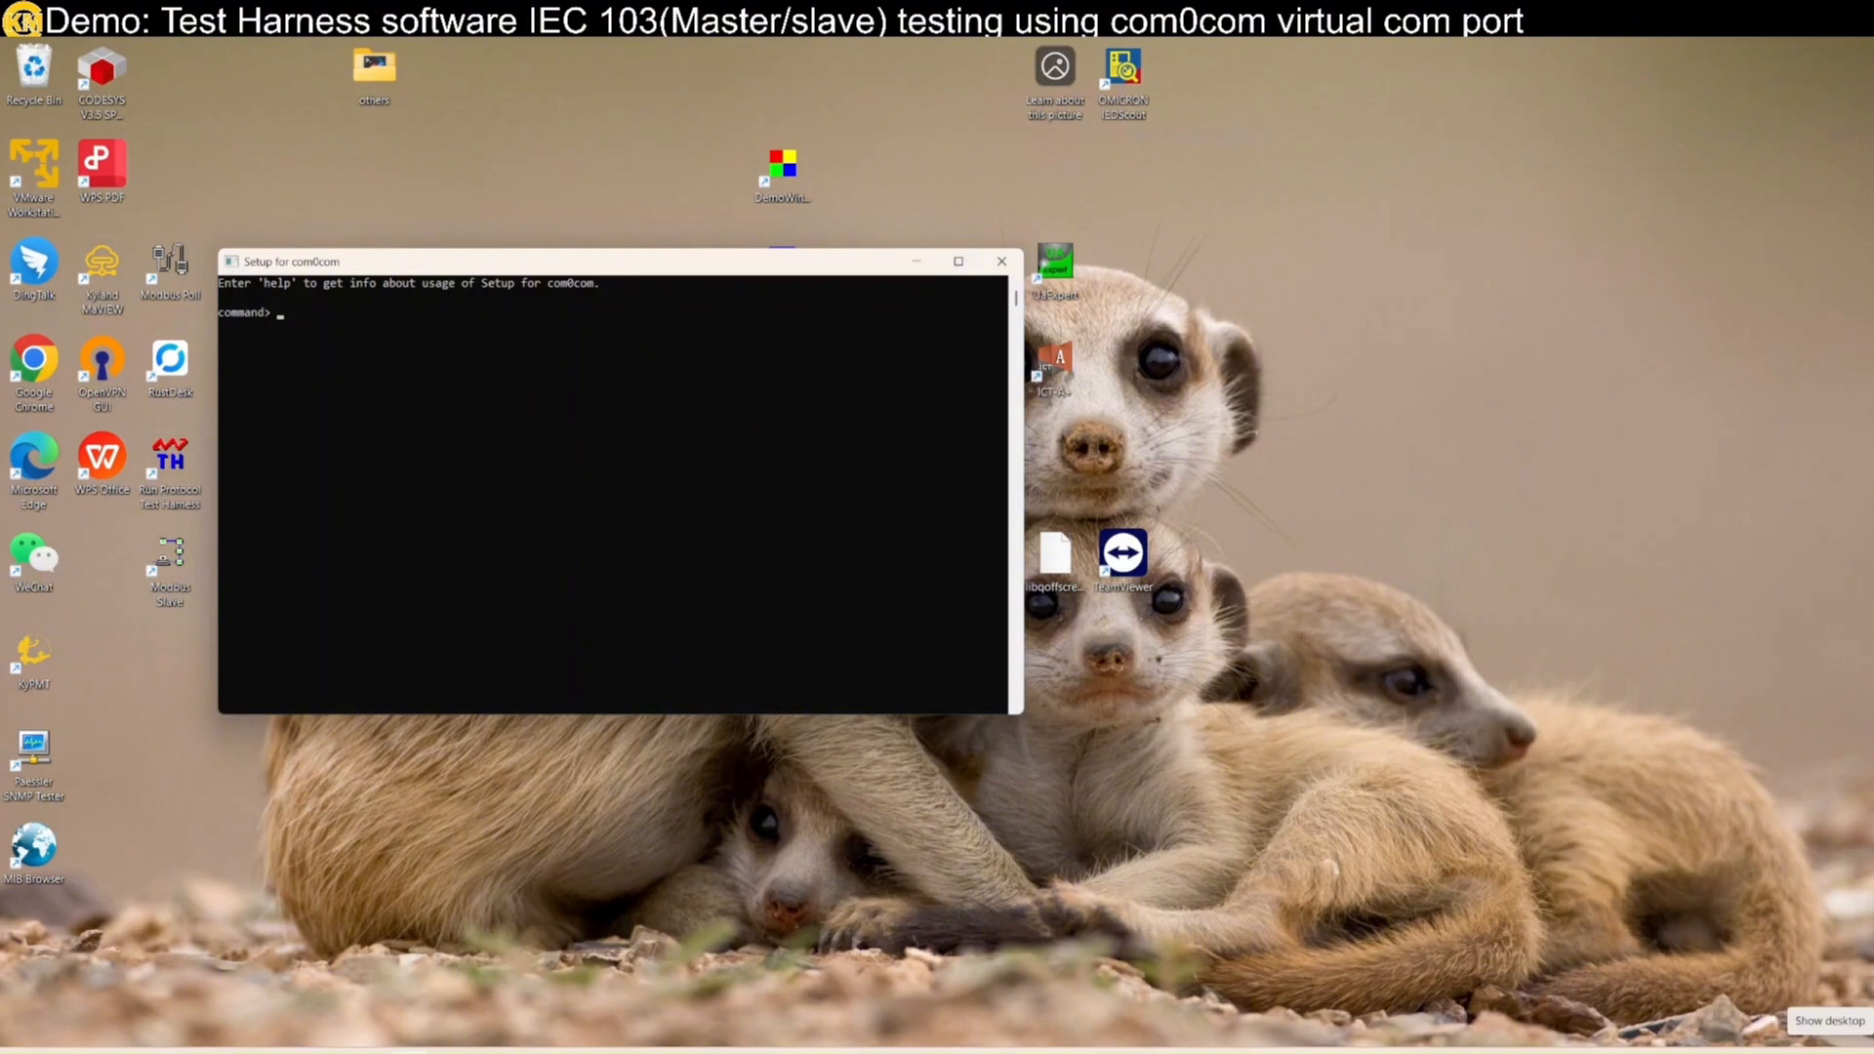
Step: List the virtual COM port pairs in the com0com setup console and examine their port names
{"action": "left_click", "coordinate": [509, 349]}
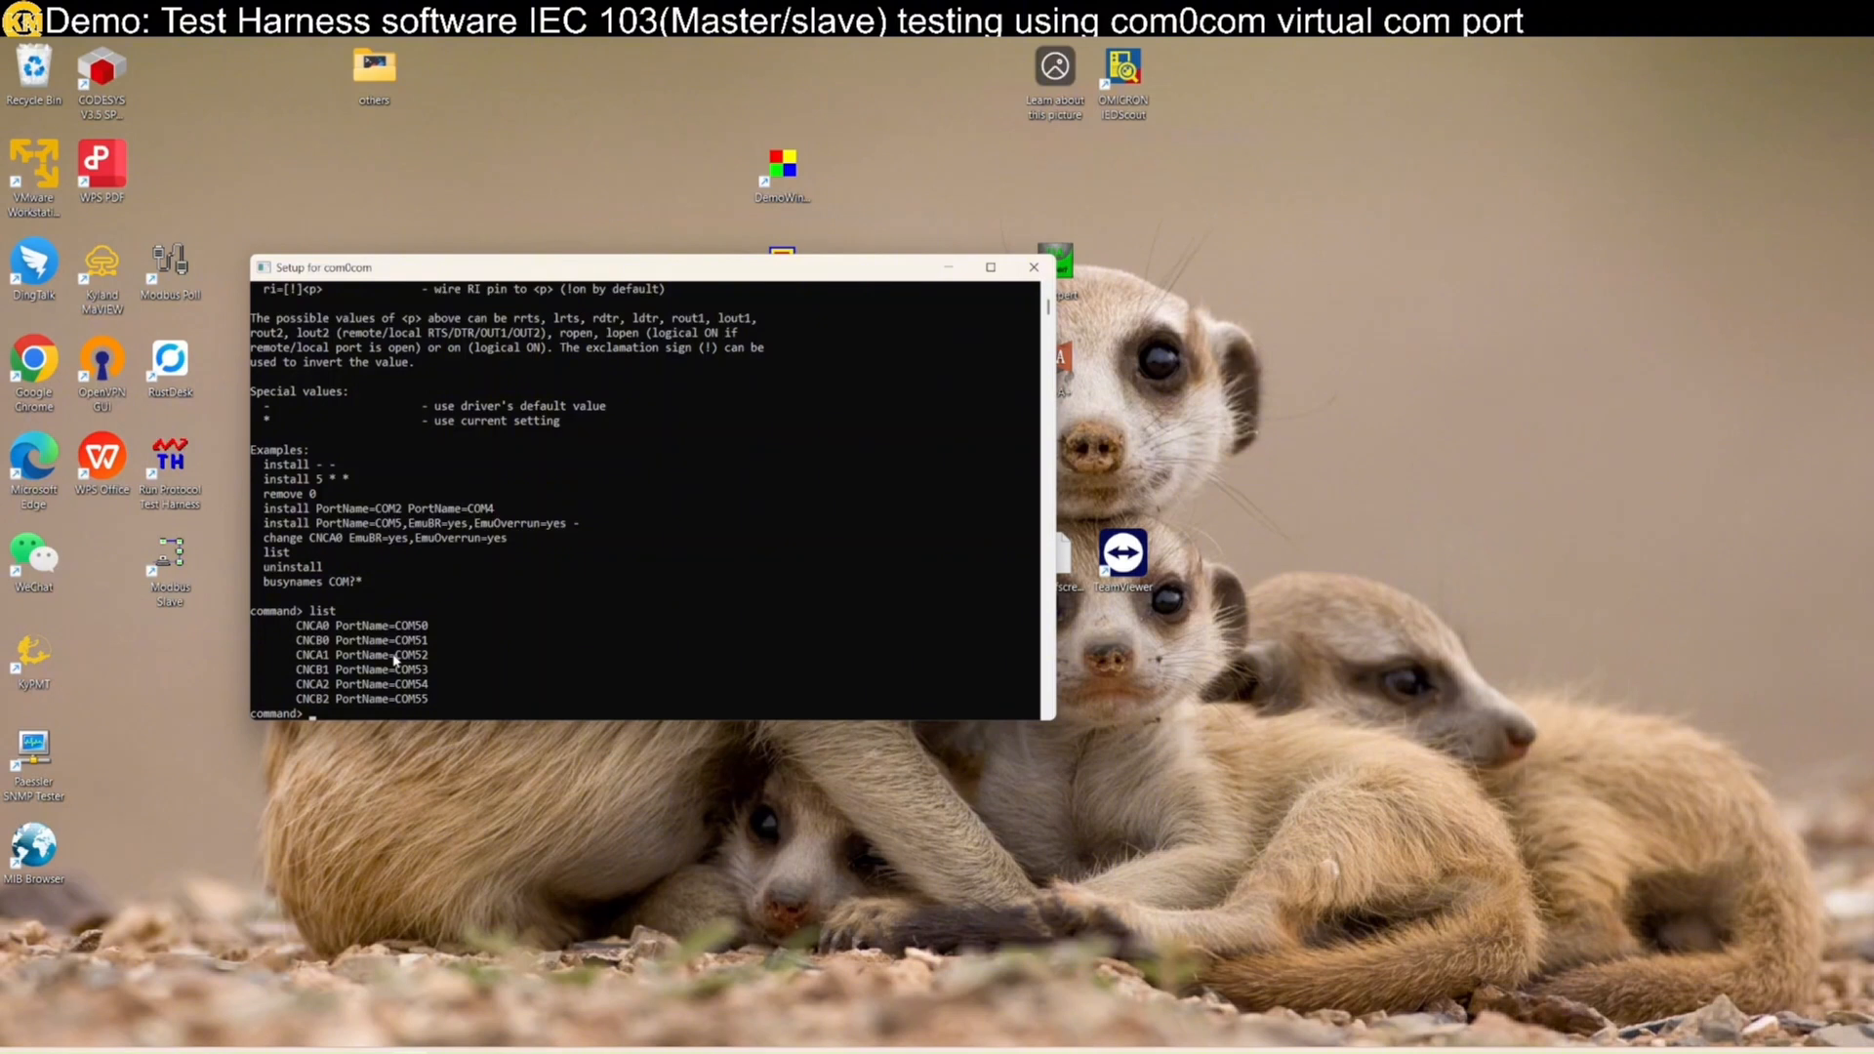
{"action": "left_click_drag", "start_coordinate": [254, 625], "coordinate": [418, 652]}
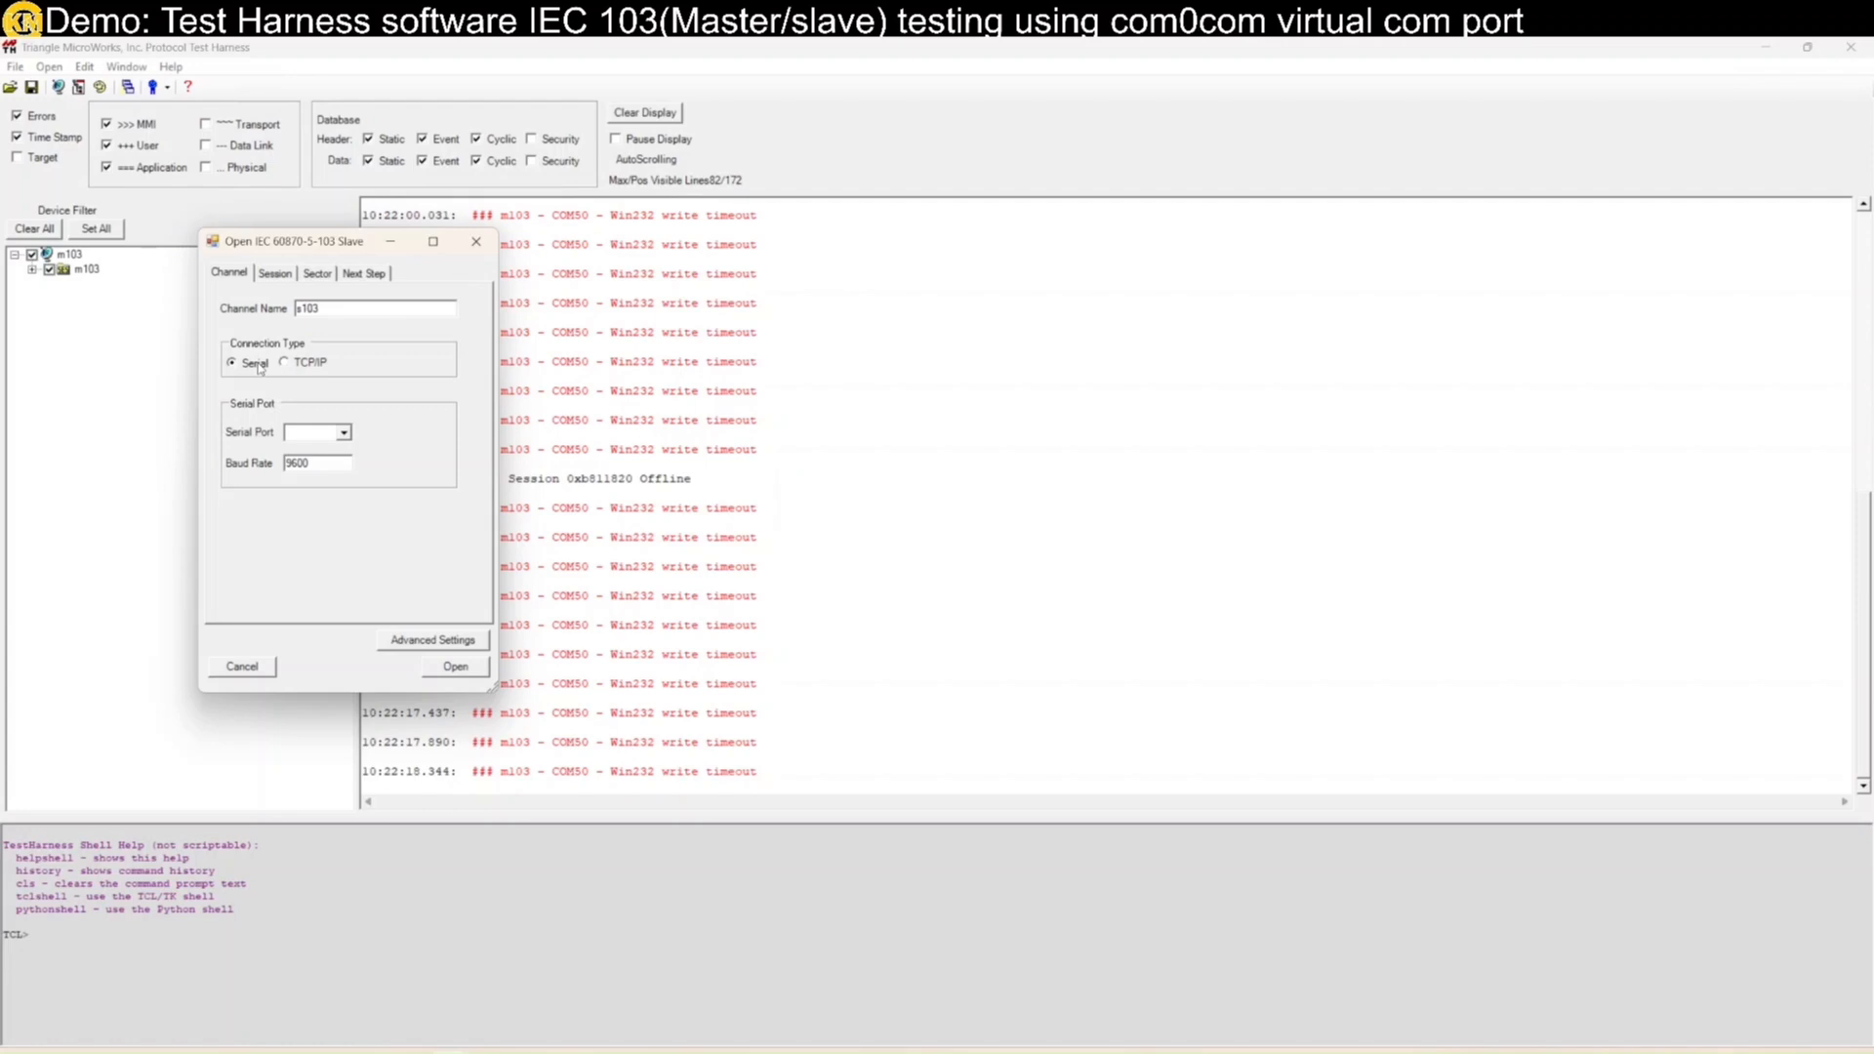
Step: Assign serial port COM51 to the IEC 60870-5-103 slave channel s103 and open the channel
{"action": "left_click", "coordinate": [344, 432]}
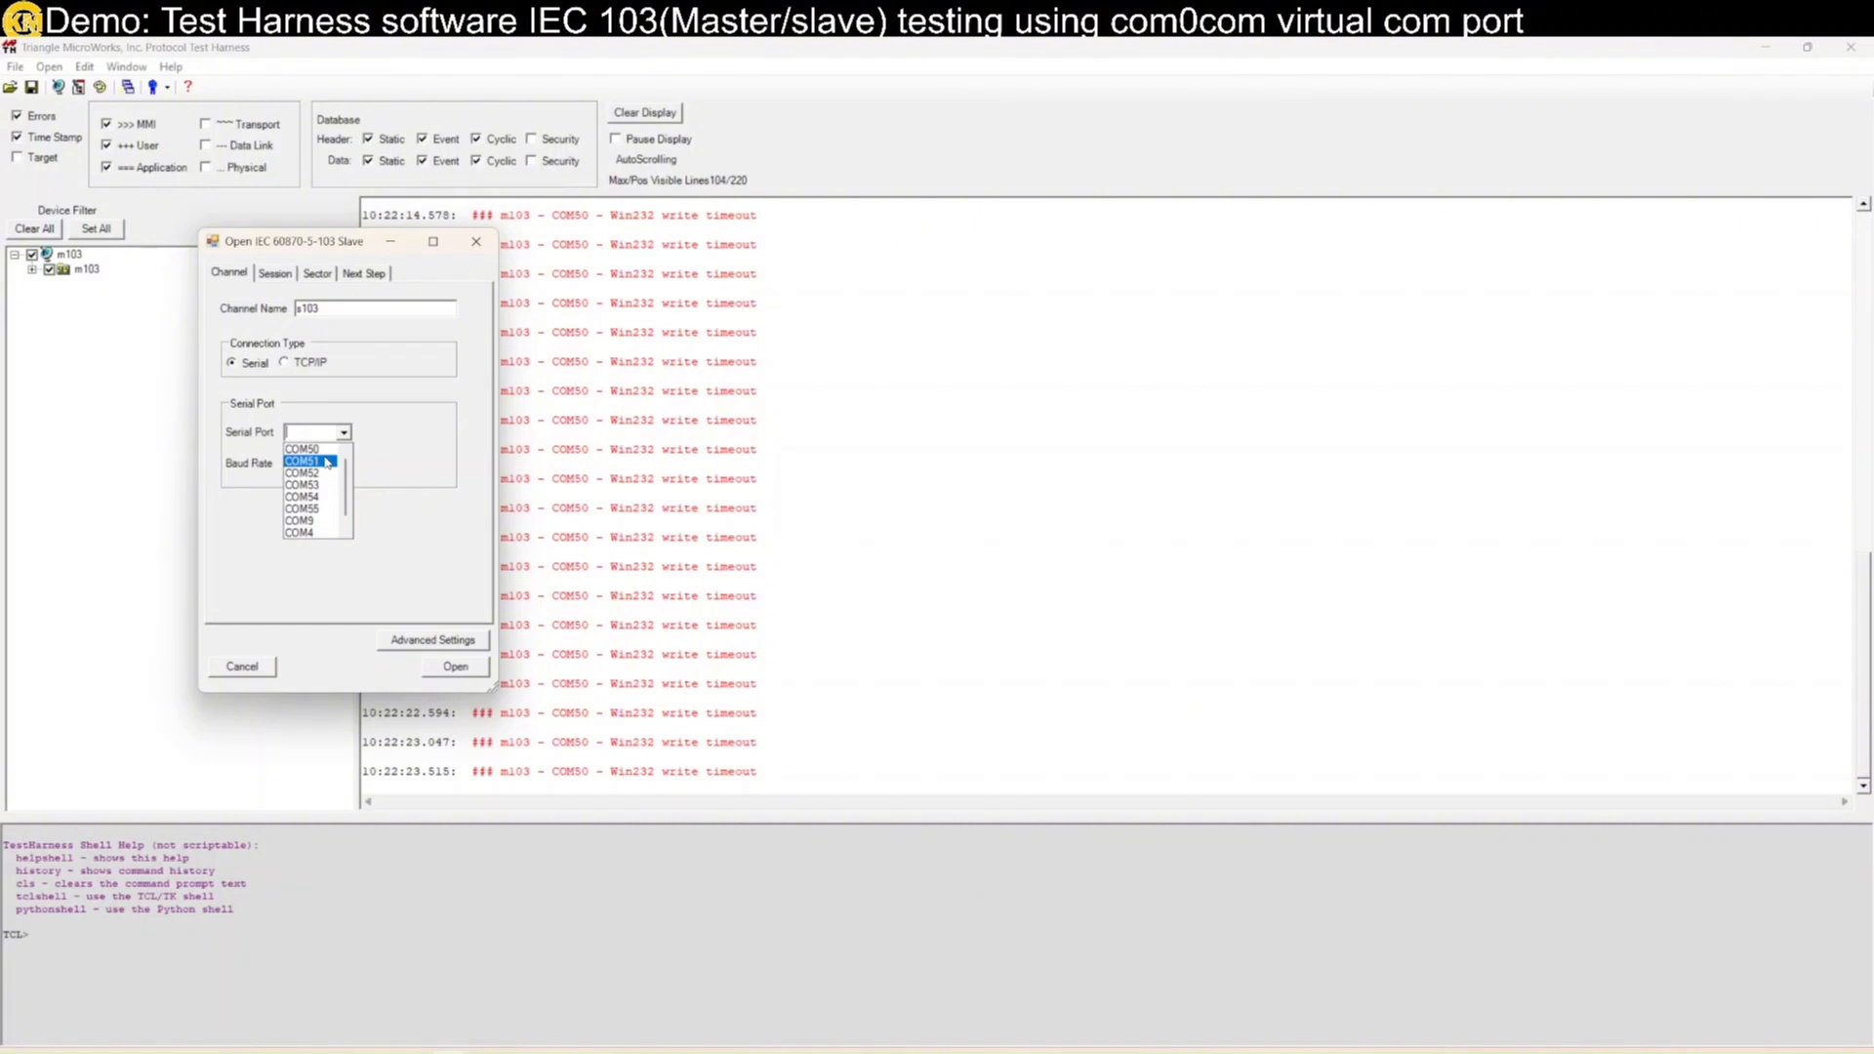
{"action": "left_click", "coordinate": [327, 462]}
{"action": "left_click", "coordinate": [441, 665]}
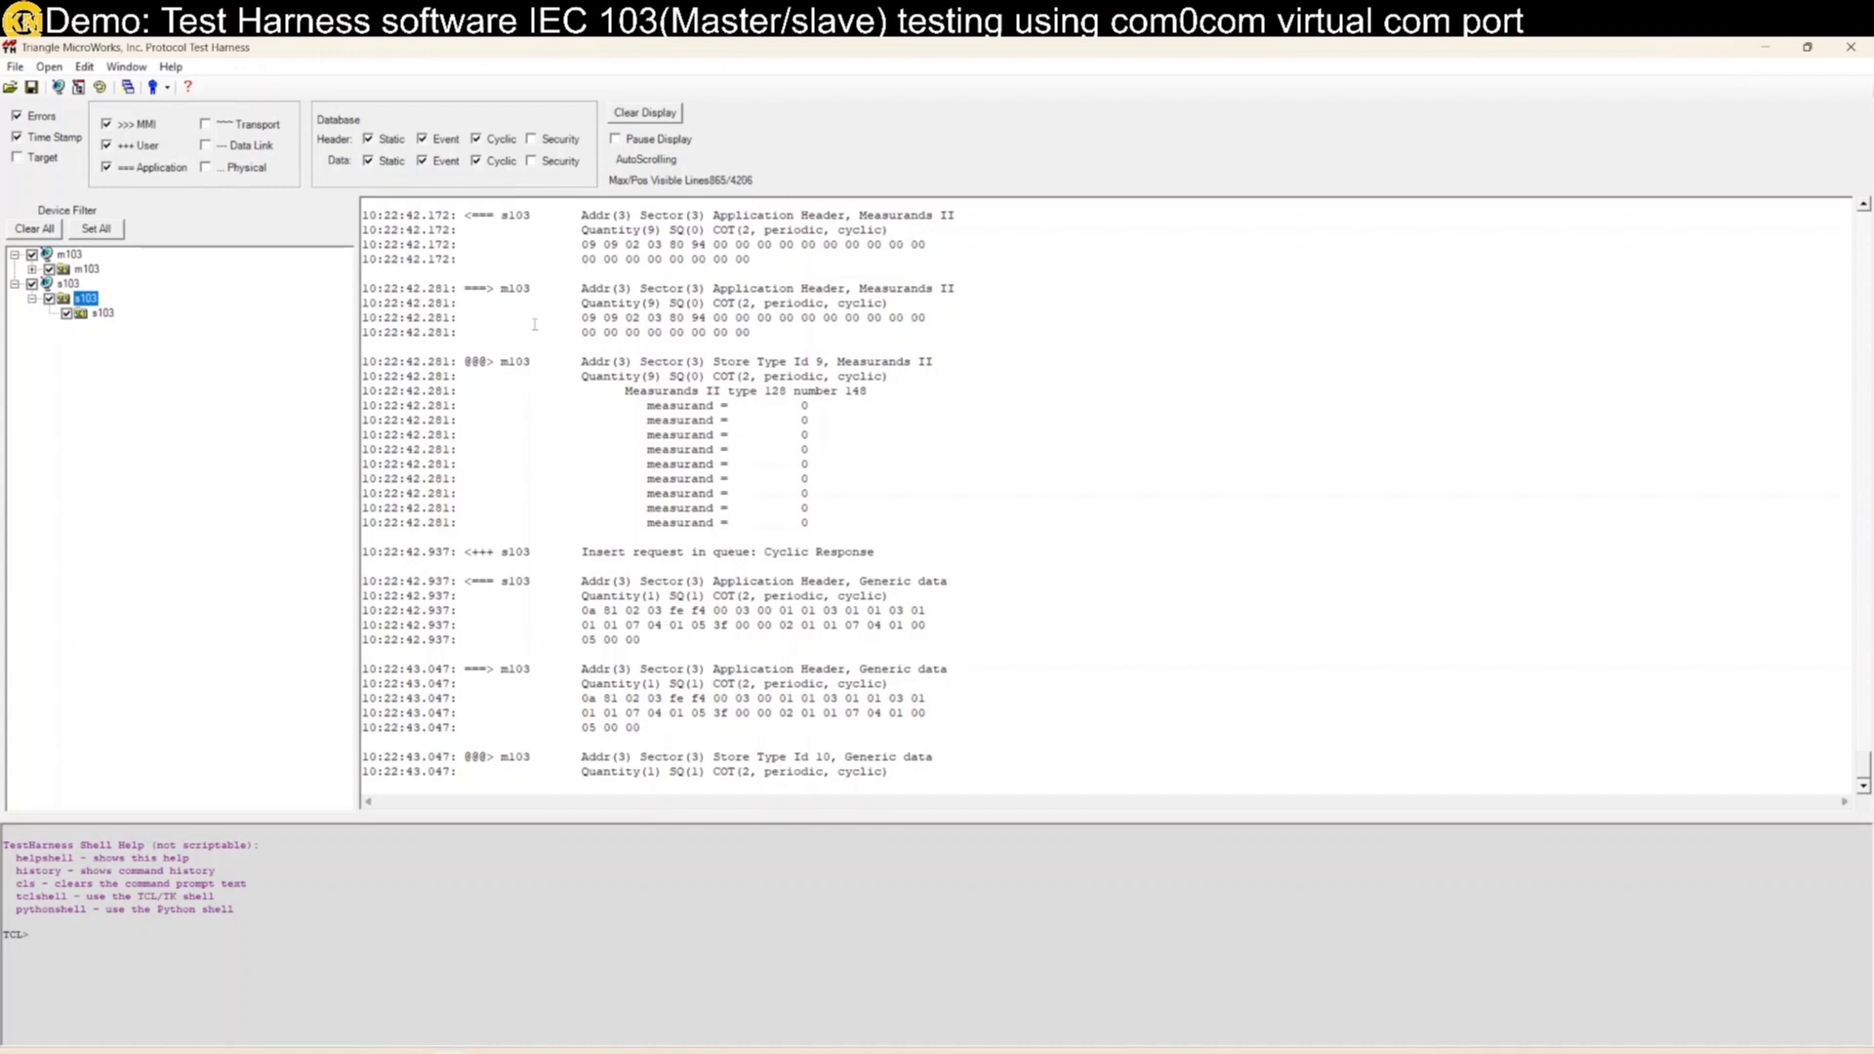
Step: Hide the Application layer messages in the protocol log and show the Physical layer messages instead
{"action": "left_click", "coordinate": [154, 172]}
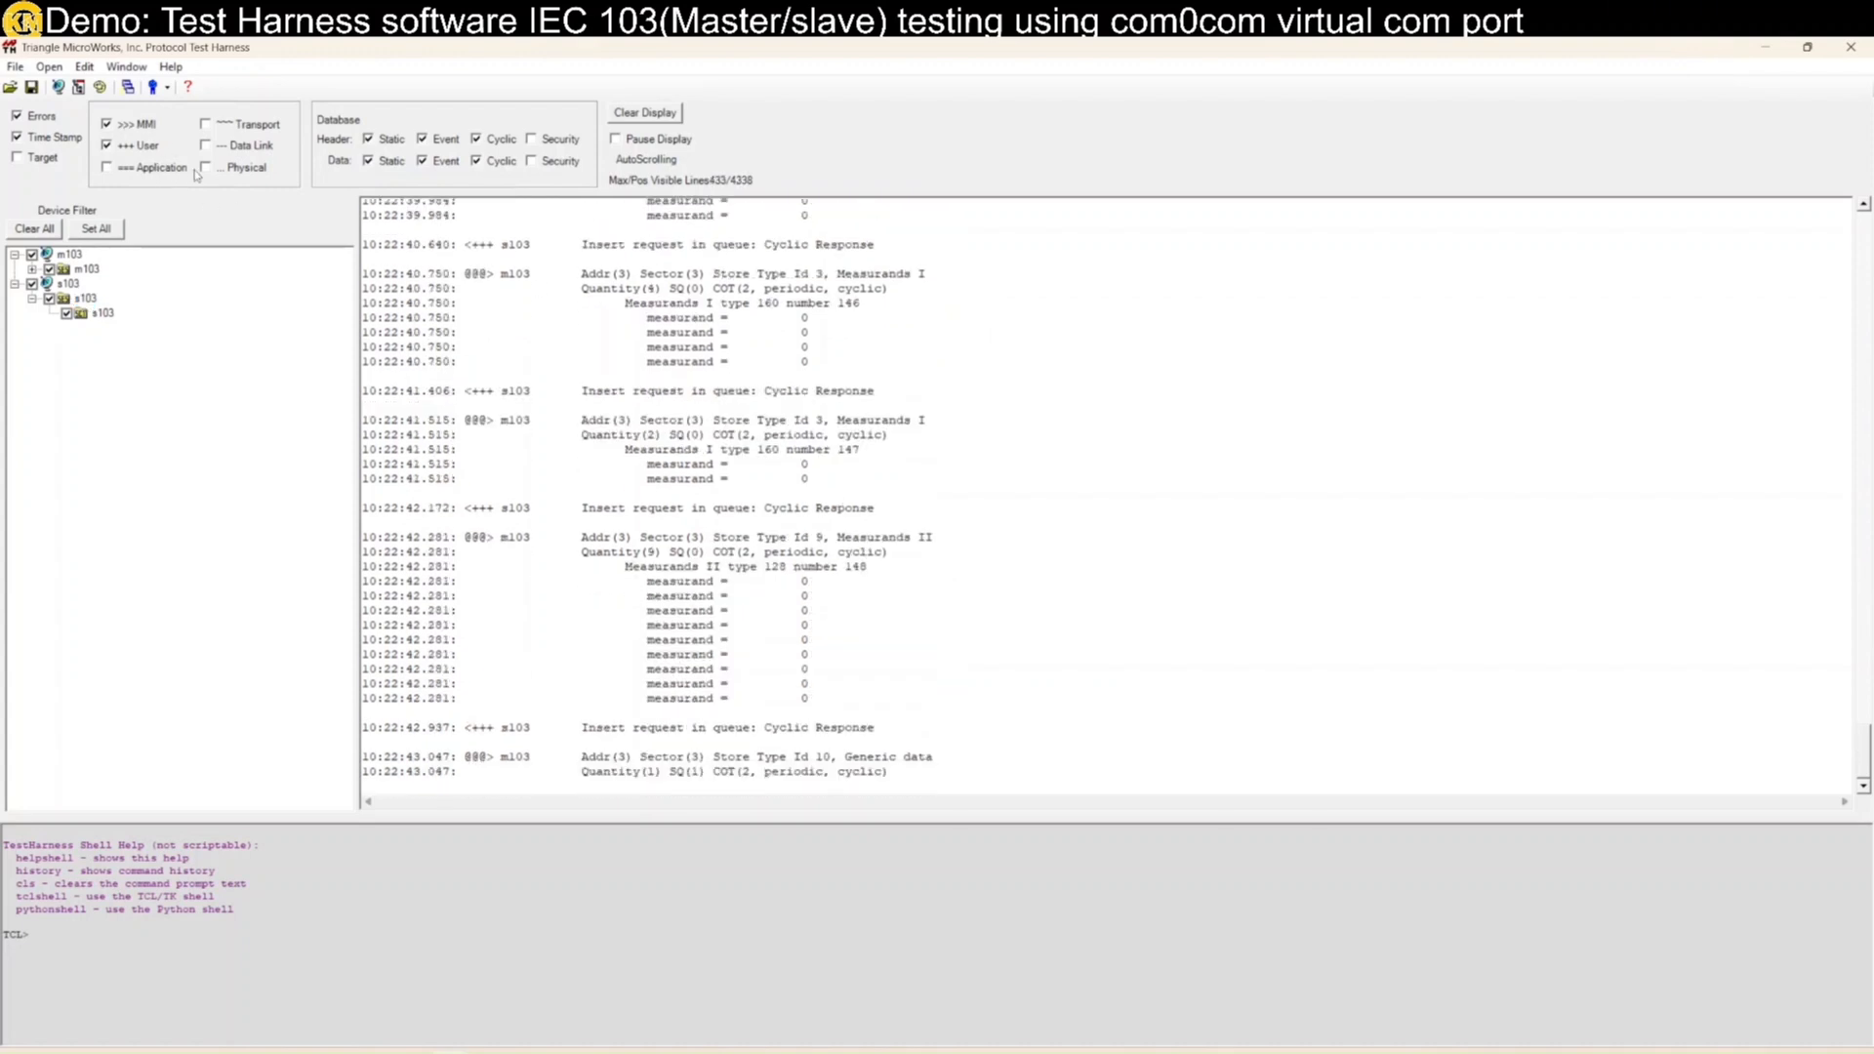
{"action": "left_click", "coordinate": [218, 171]}
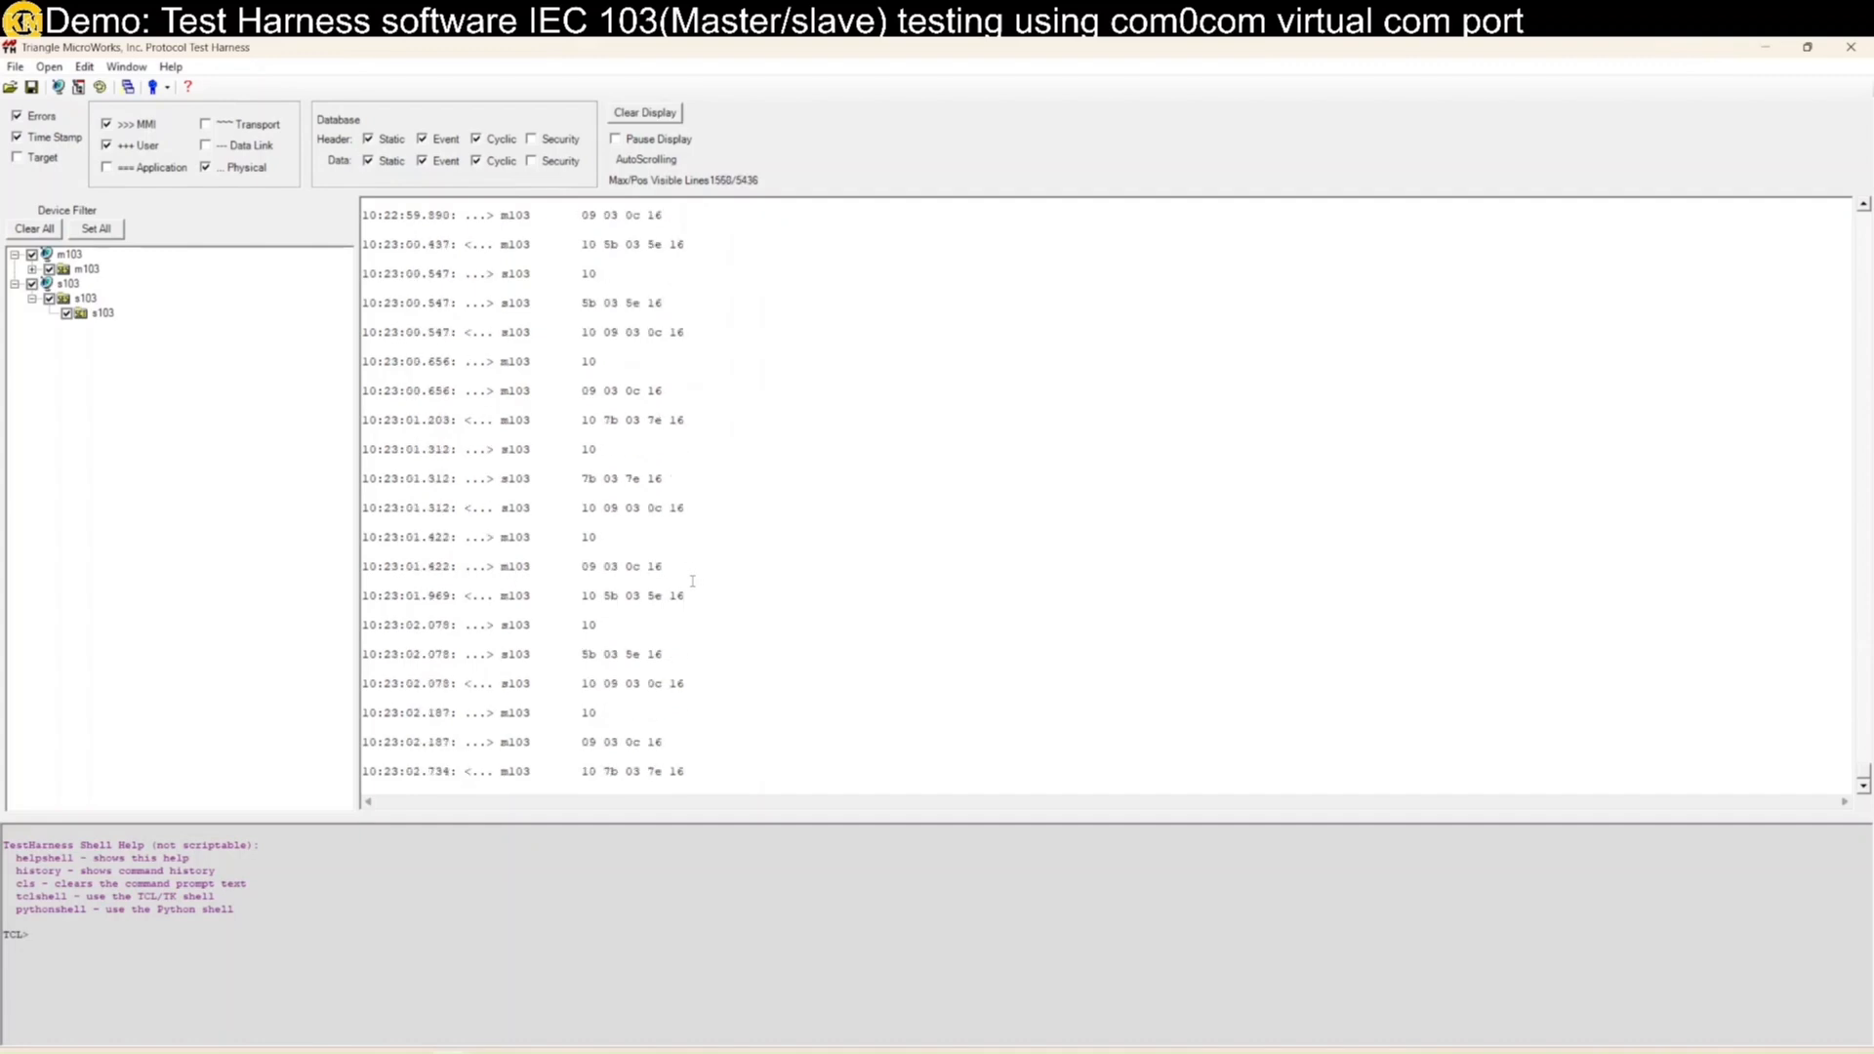
Step: Restore the main window to a smaller size and arrange the Statistics, s103 and m103 Command windows so they are all accessible
{"action": "left_click_drag", "start_coordinate": [708, 51], "coordinate": [668, 612]}
{"action": "left_click_drag", "start_coordinate": [656, 271], "coordinate": [1055, 185]}
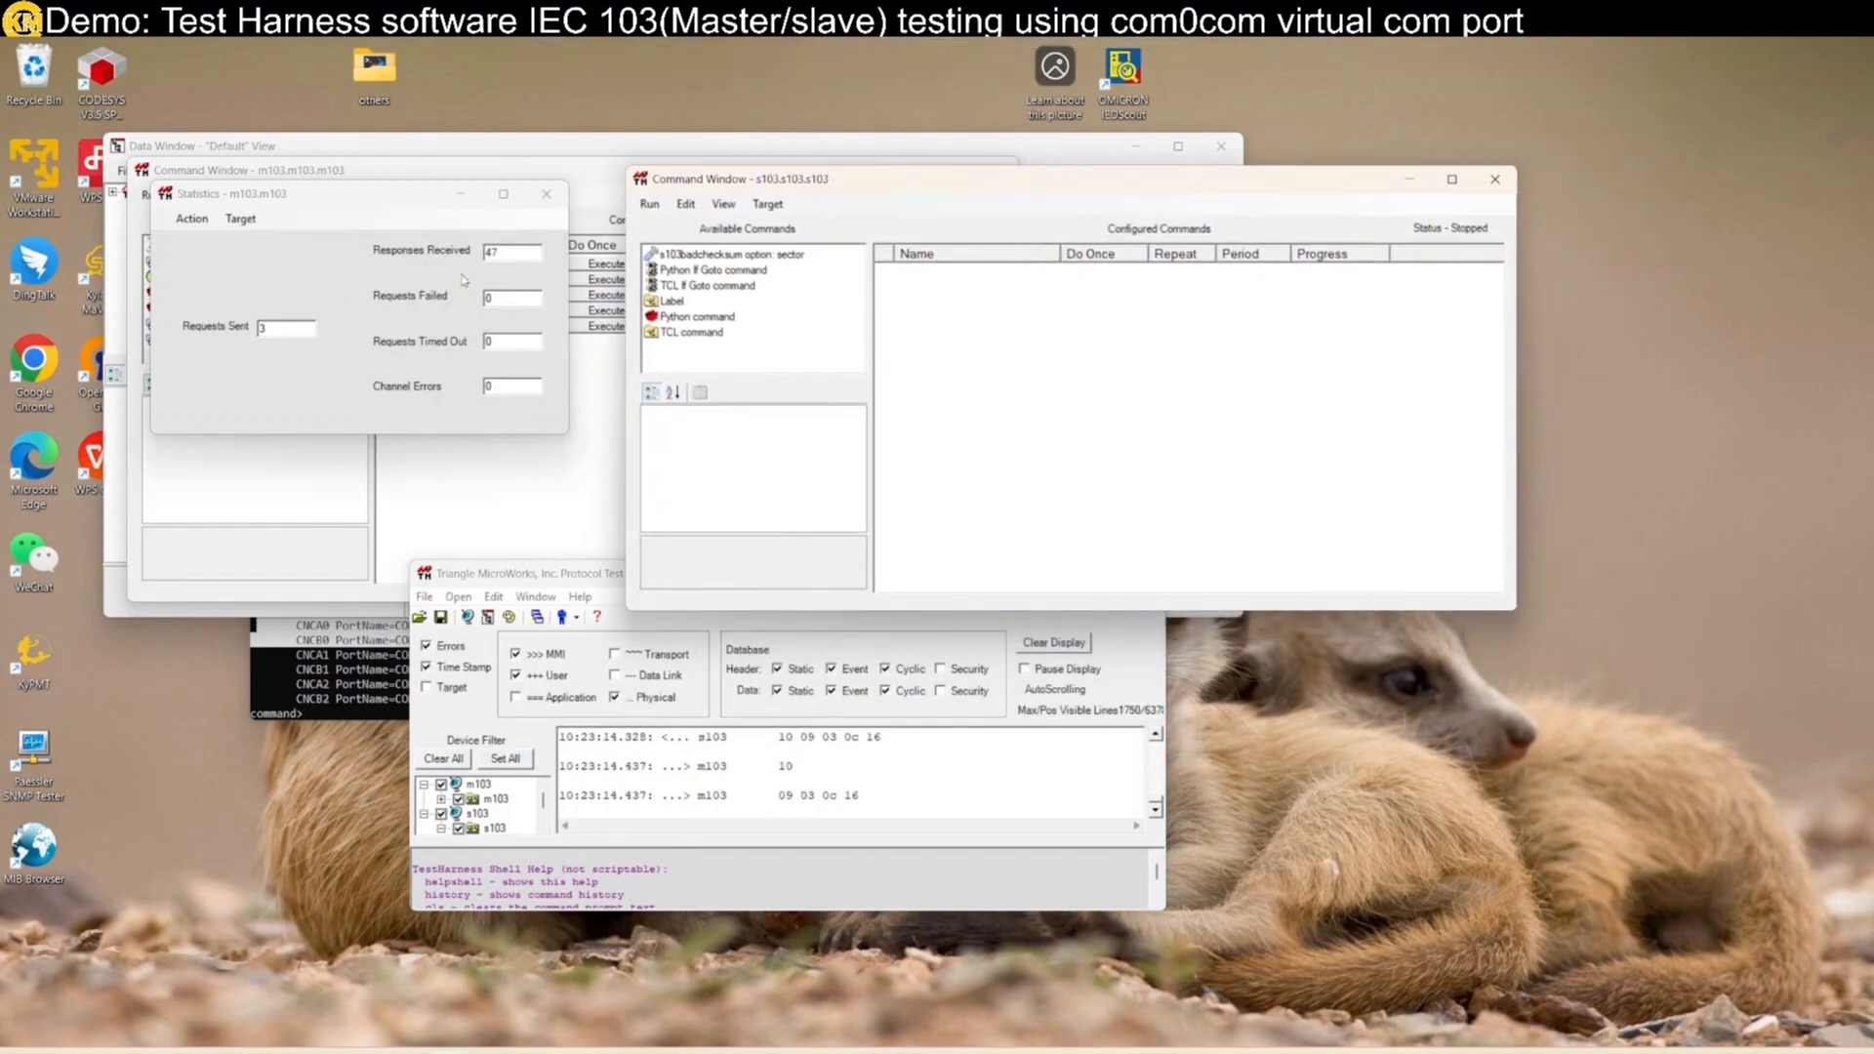
{"action": "left_click_drag", "start_coordinate": [368, 207], "coordinate": [310, 674]}
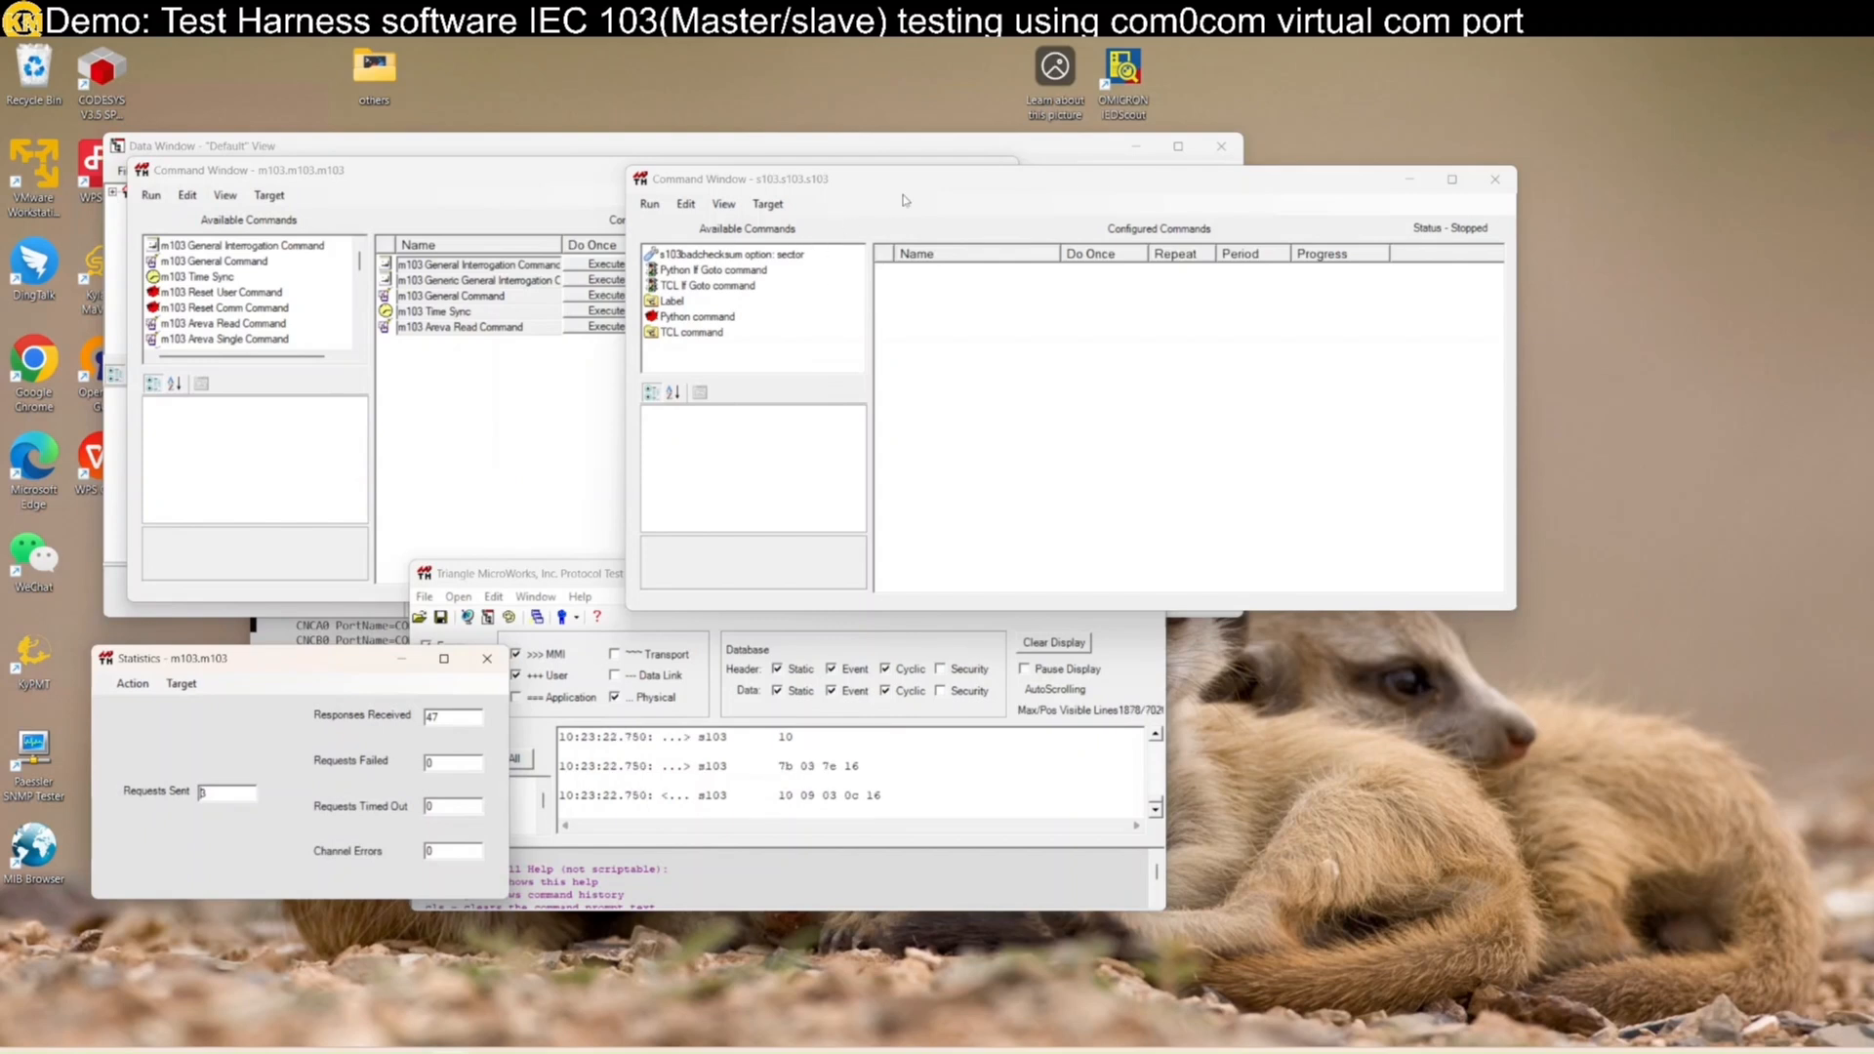
{"action": "left_click_drag", "start_coordinate": [1069, 225], "coordinate": [1209, 178]}
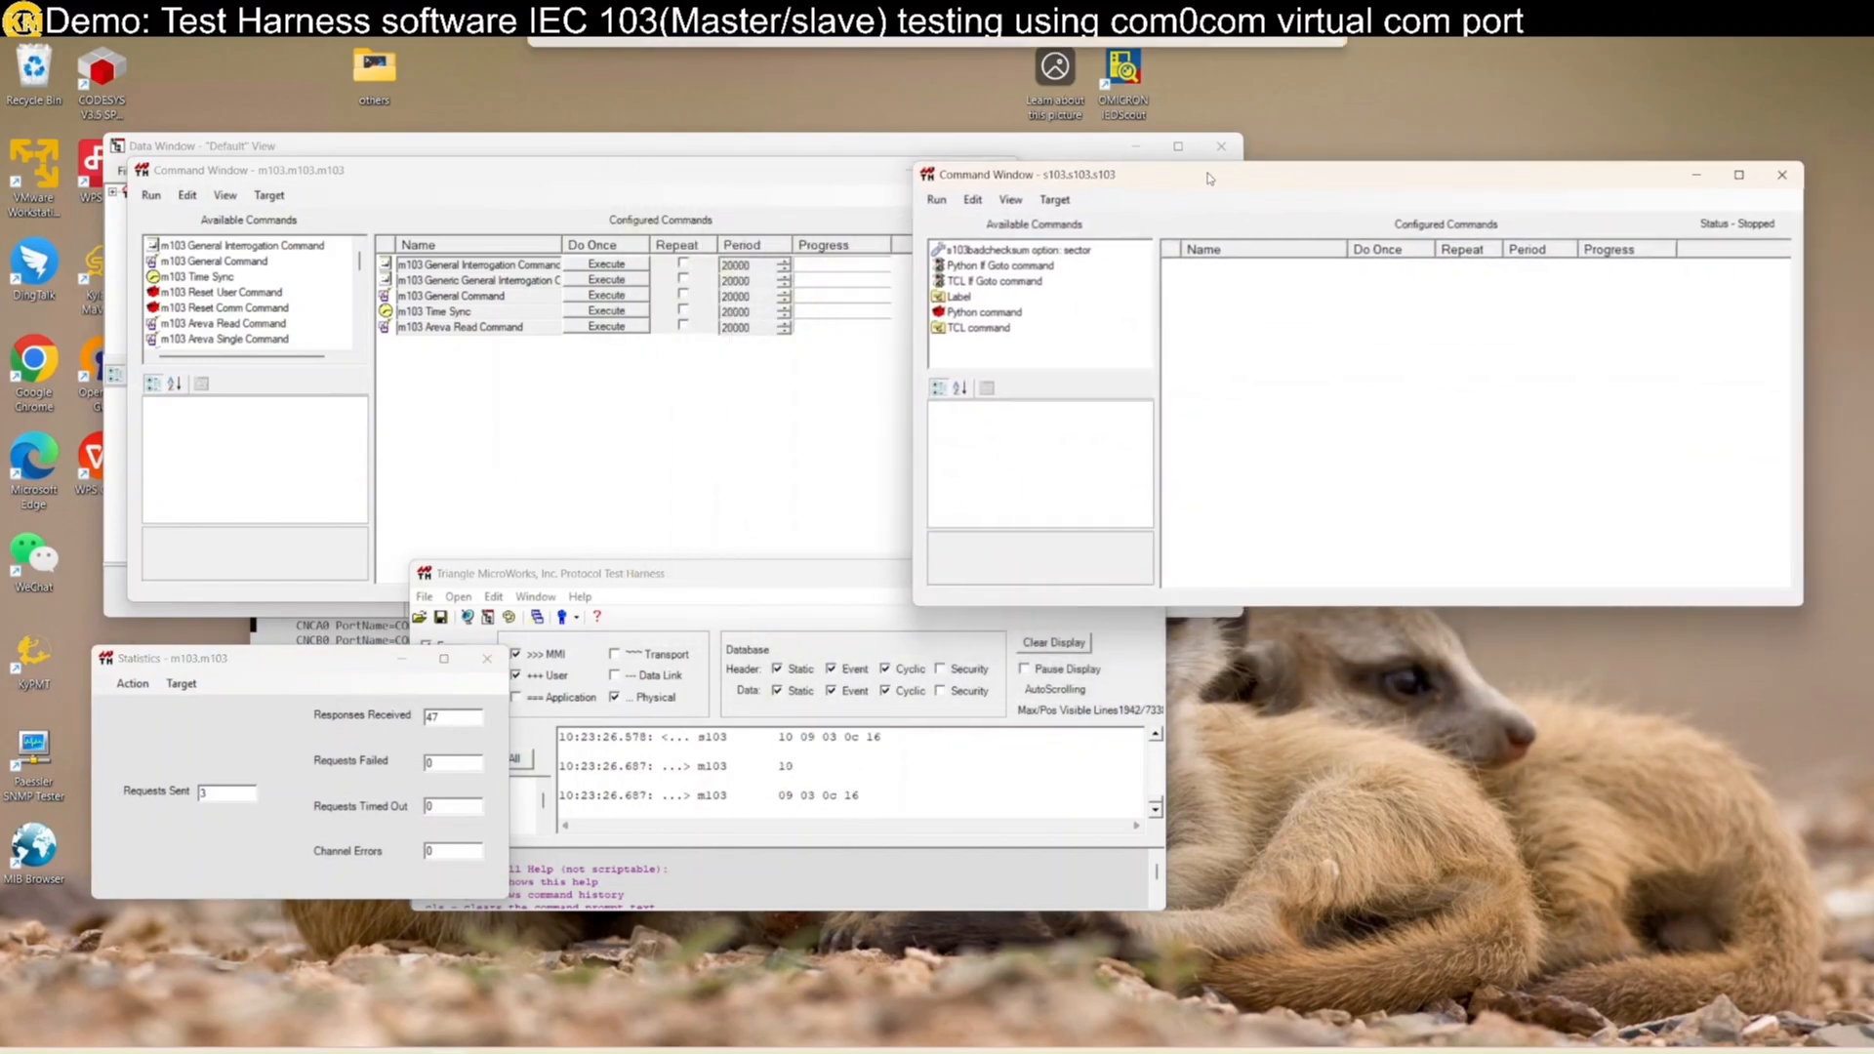
{"action": "left_click", "coordinate": [441, 186]}
{"action": "left_click_drag", "start_coordinate": [441, 186], "coordinate": [355, 248]}
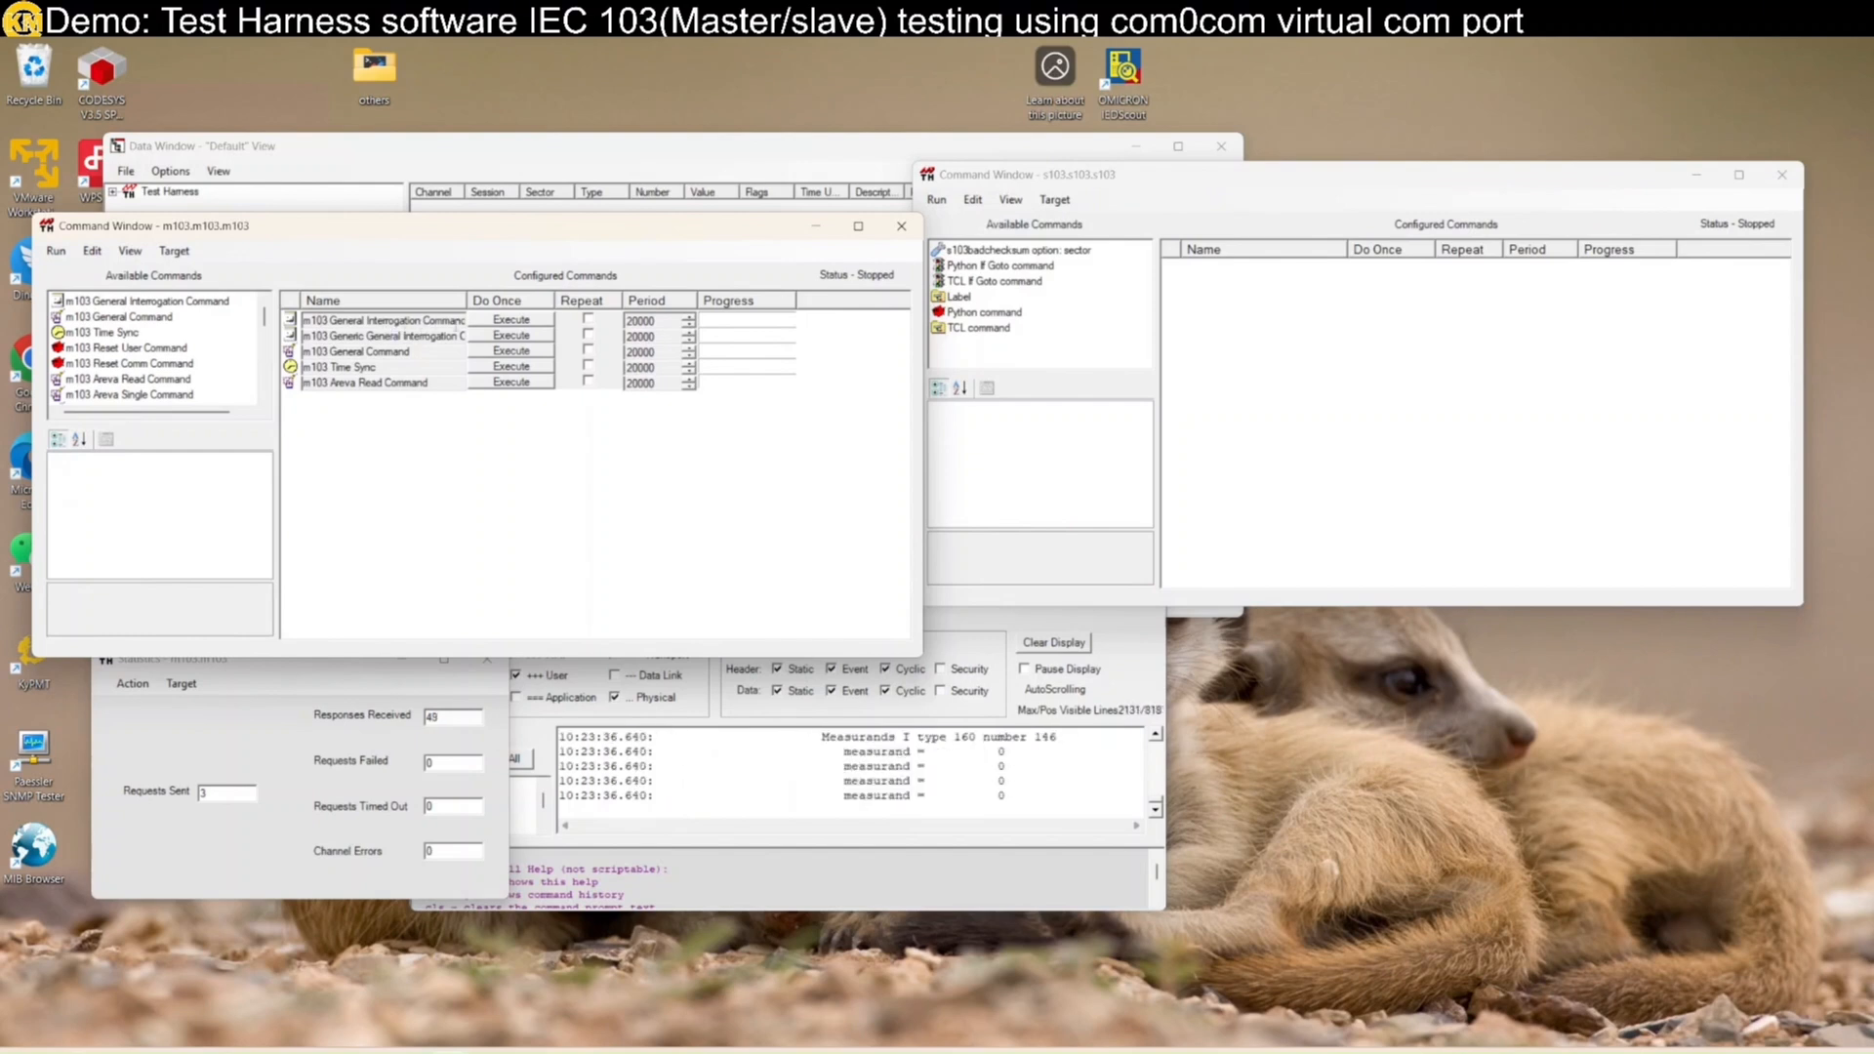
Step: Execute the m103 General Interrogation command, try its repeat option, and execute it once more with repeat disabled
{"action": "left_click", "coordinate": [512, 321]}
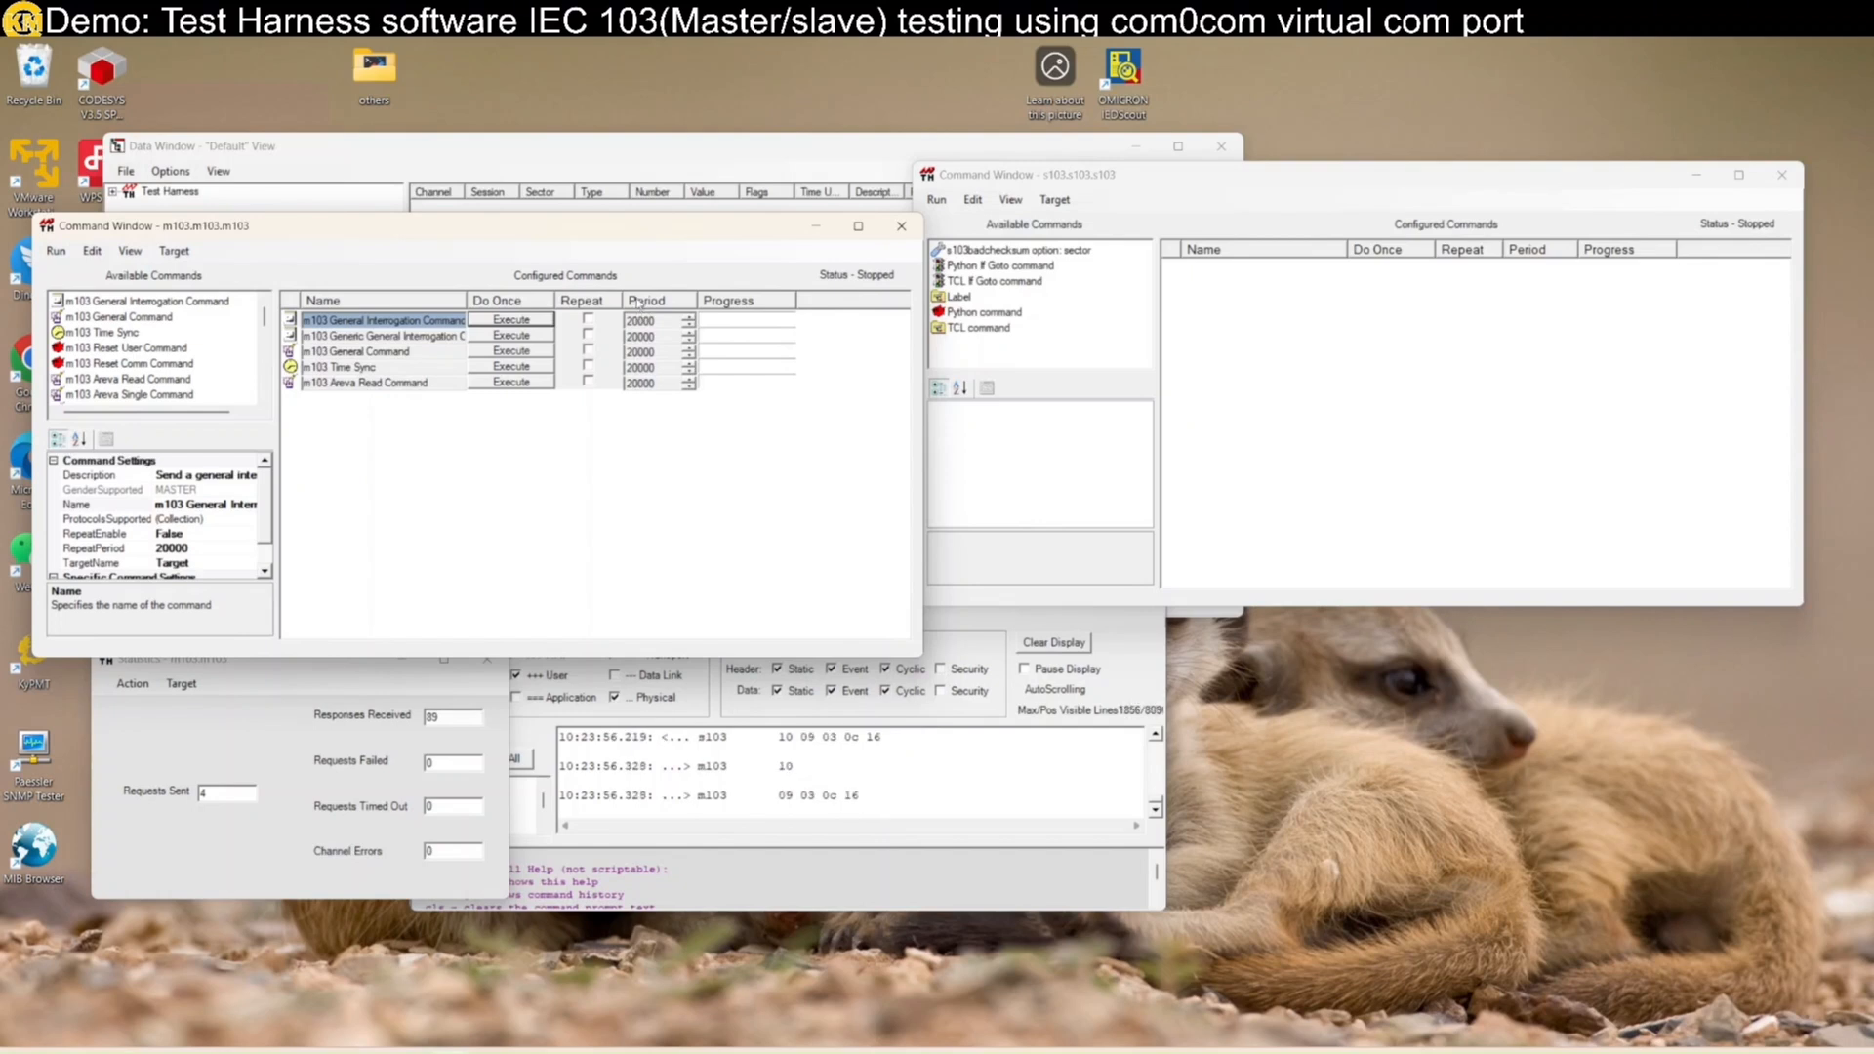
{"action": "left_click", "coordinate": [587, 320]}
{"action": "left_click", "coordinate": [525, 322]}
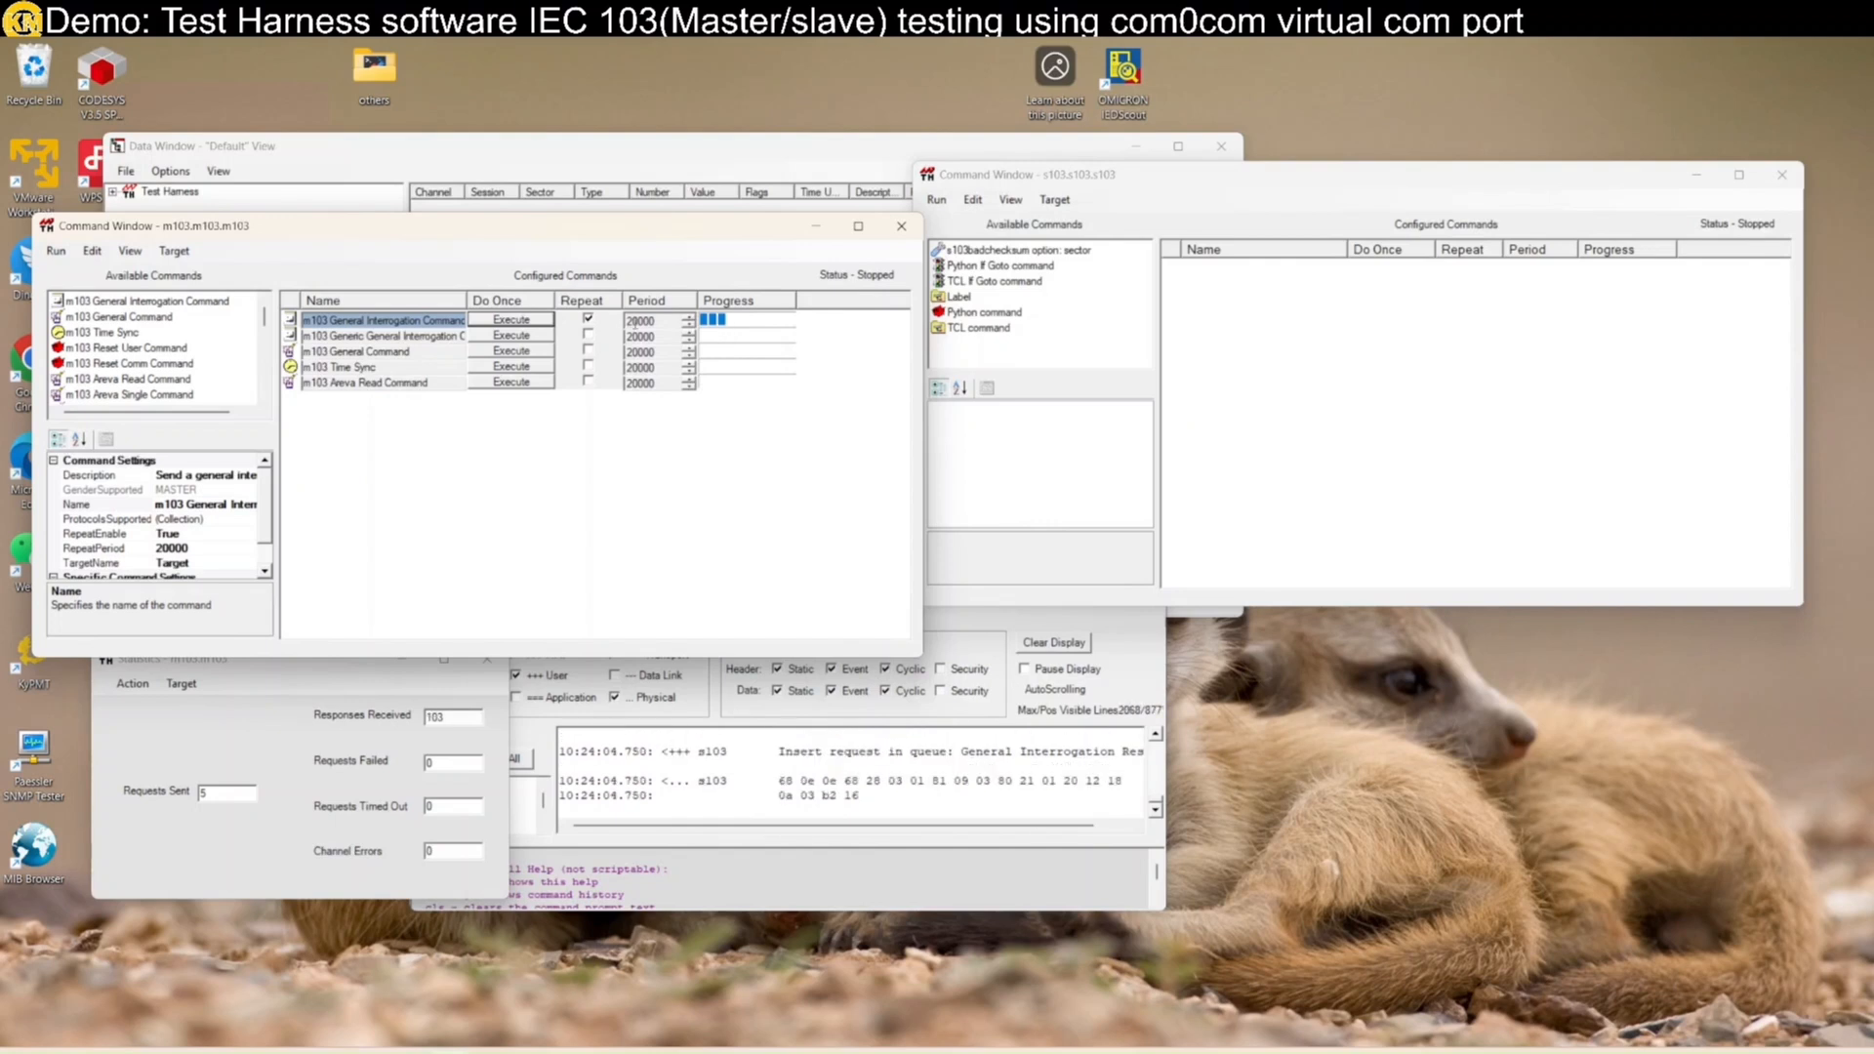
{"action": "left_click_drag", "start_coordinate": [641, 321], "coordinate": [626, 322]}
{"action": "left_click", "coordinate": [589, 321]}
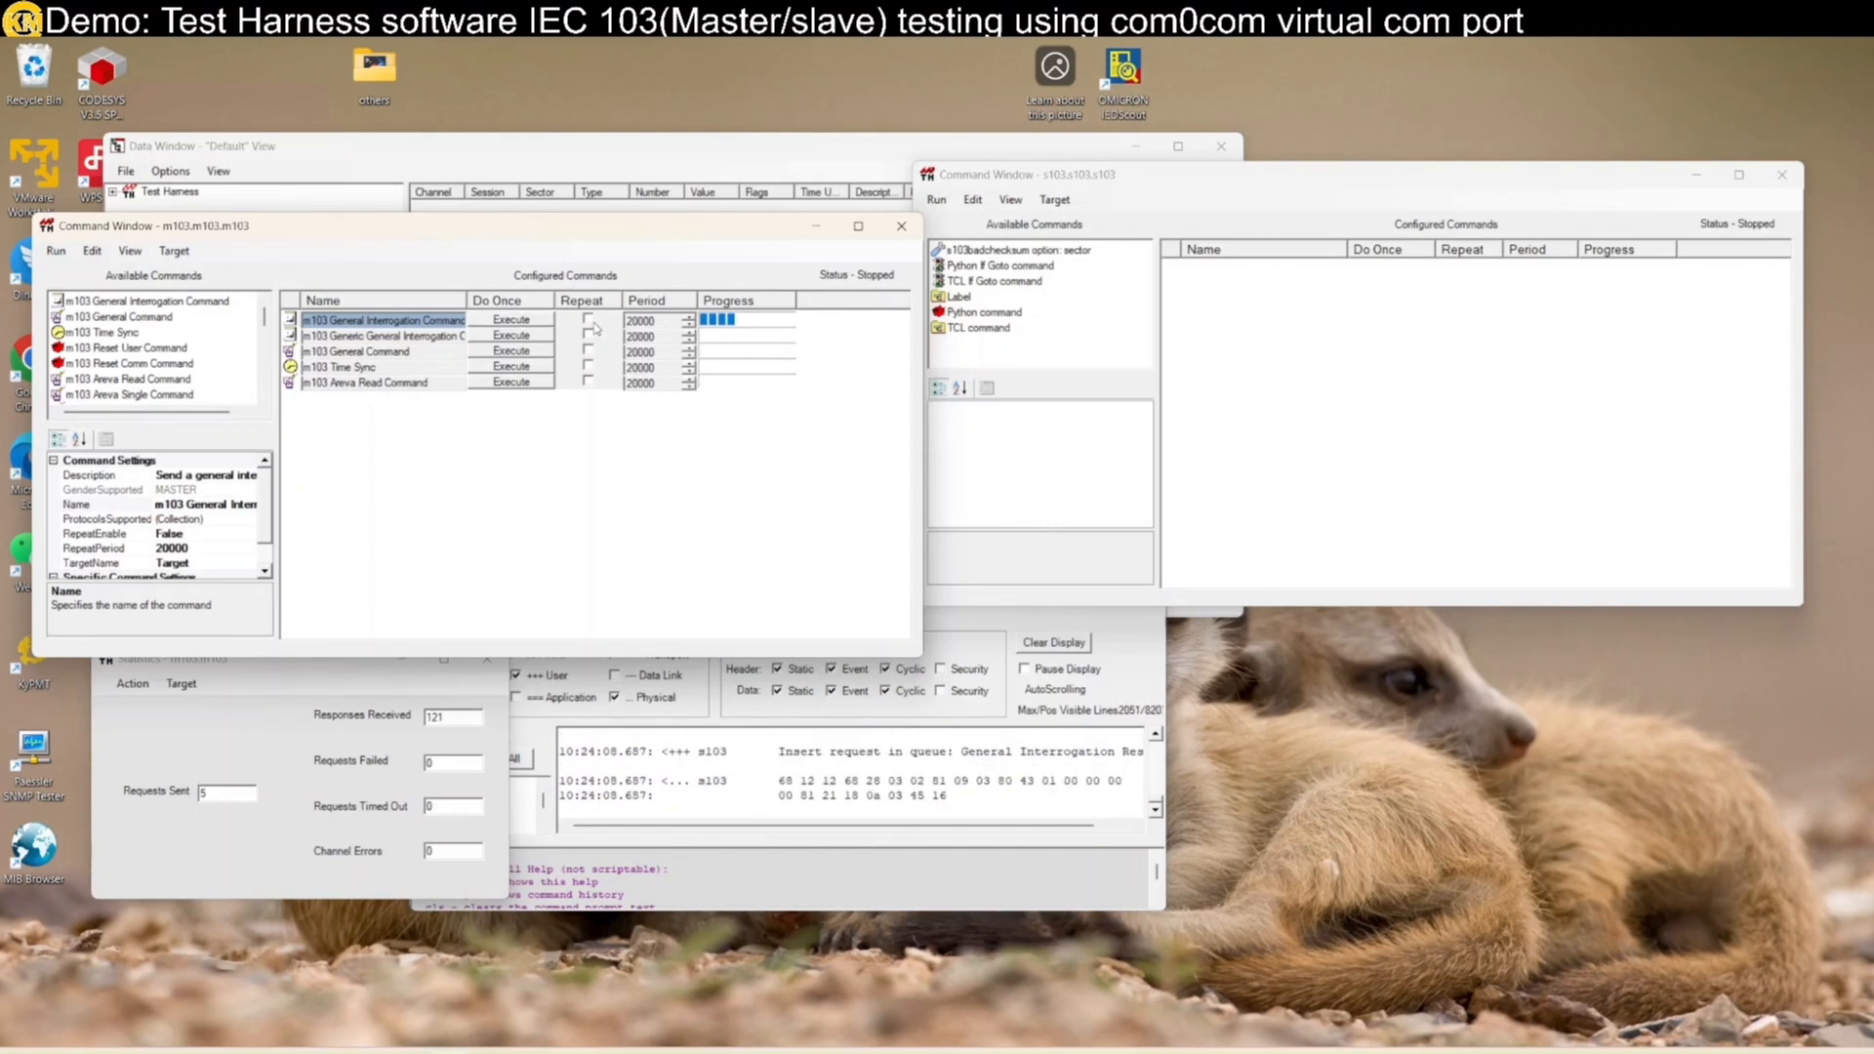
{"action": "left_click", "coordinate": [541, 320]}
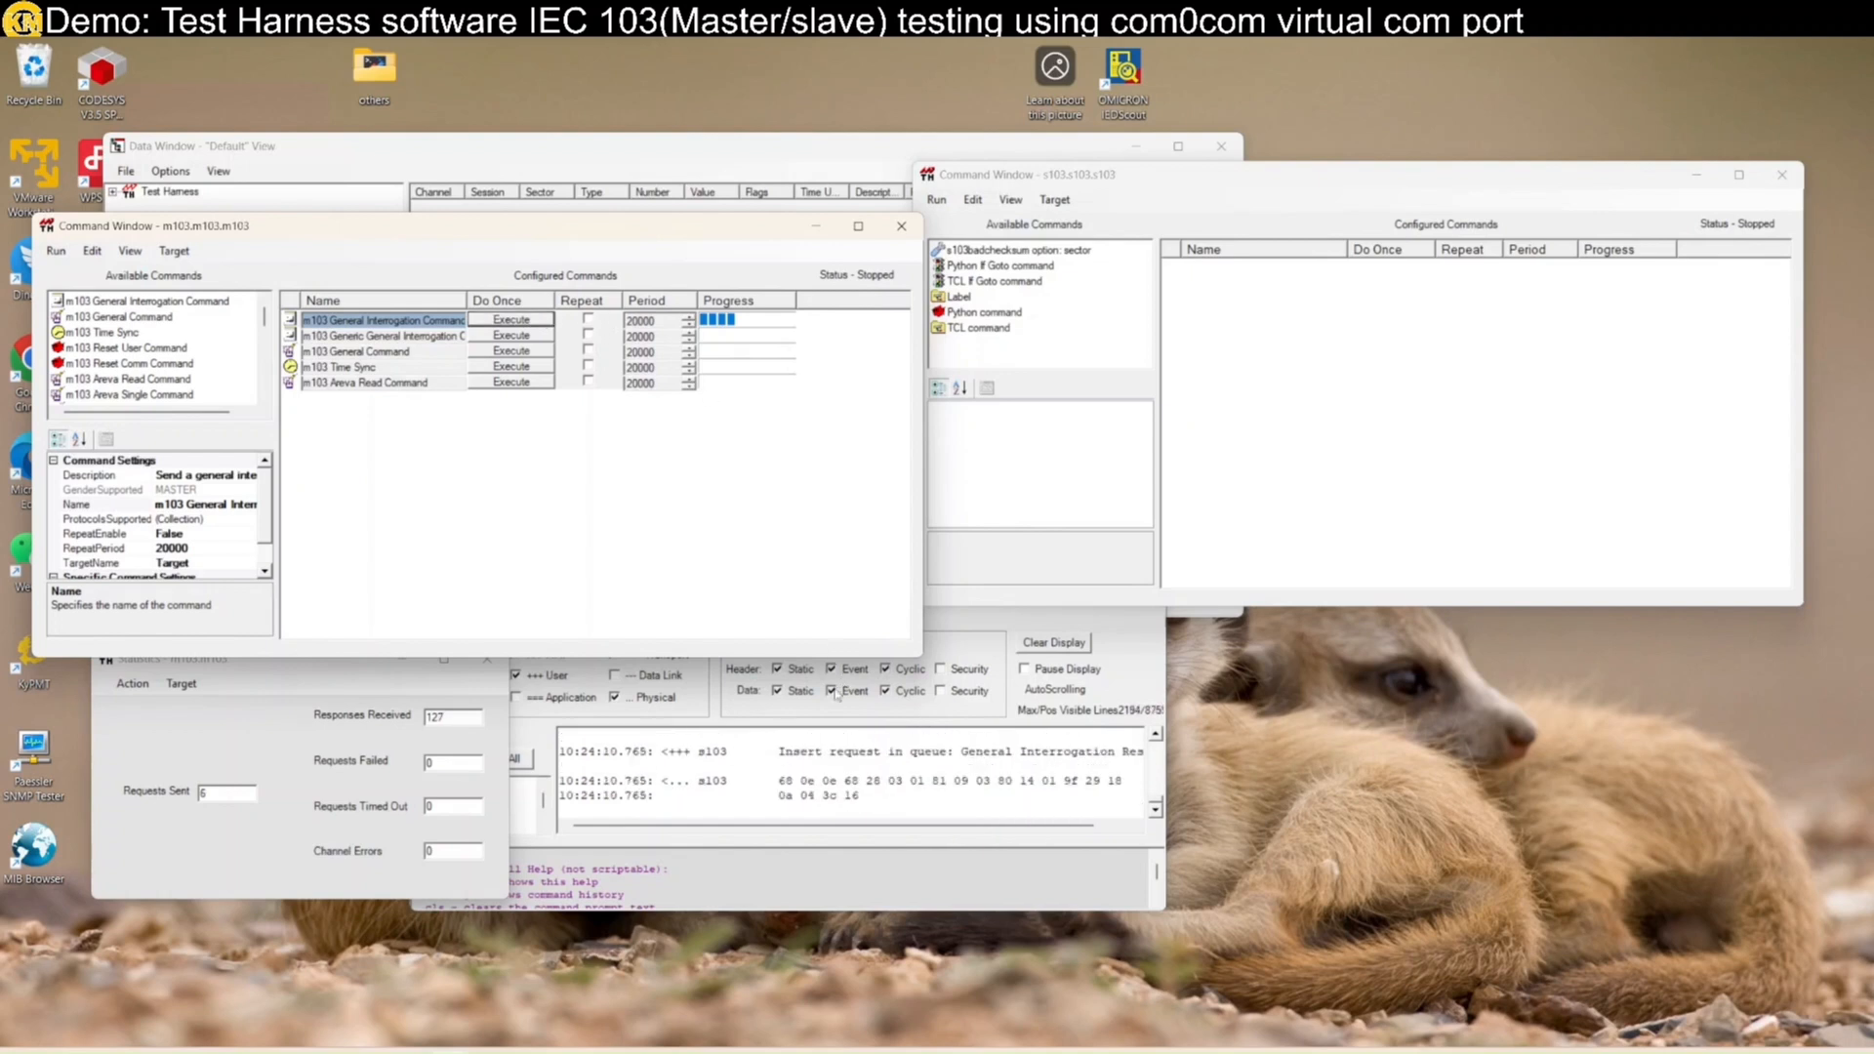
Step: Maximize the Data Window, expand the m103 channel down to its point types, and display the sector's points
{"action": "left_click", "coordinate": [965, 827]}
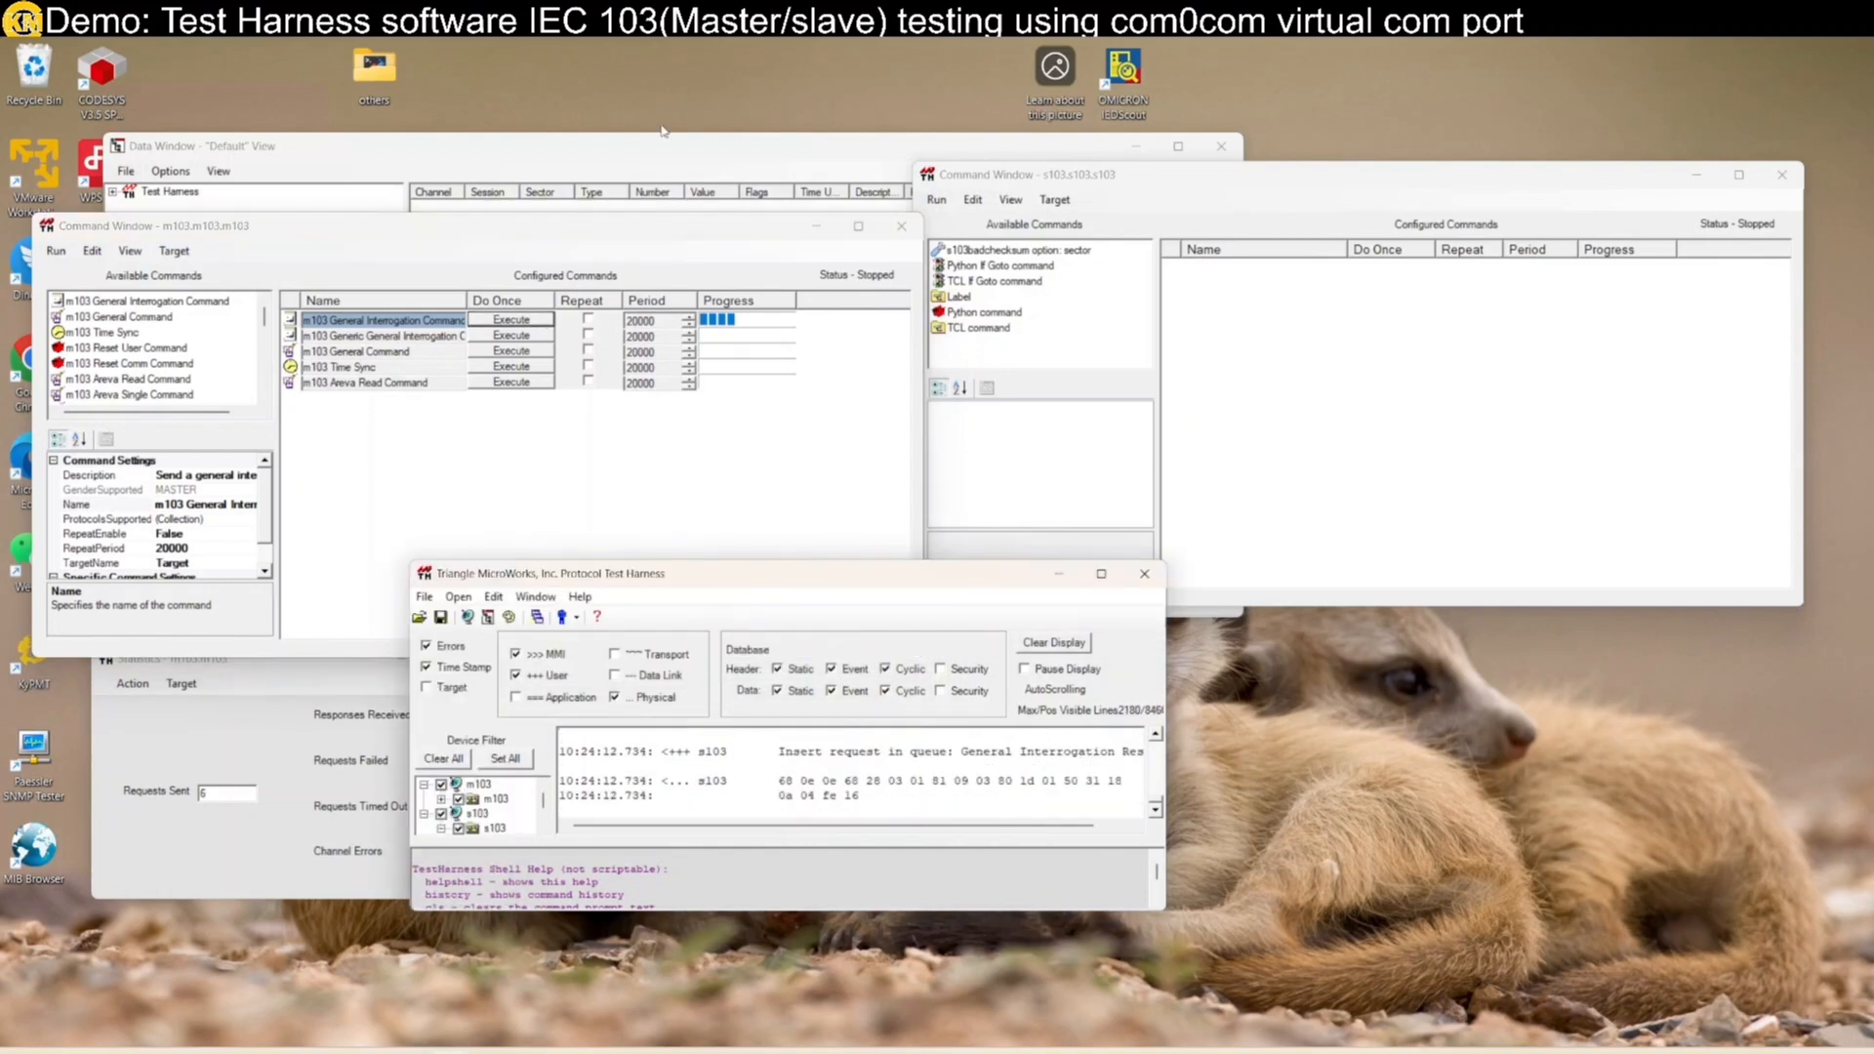
{"action": "double_click", "coordinate": [626, 149]}
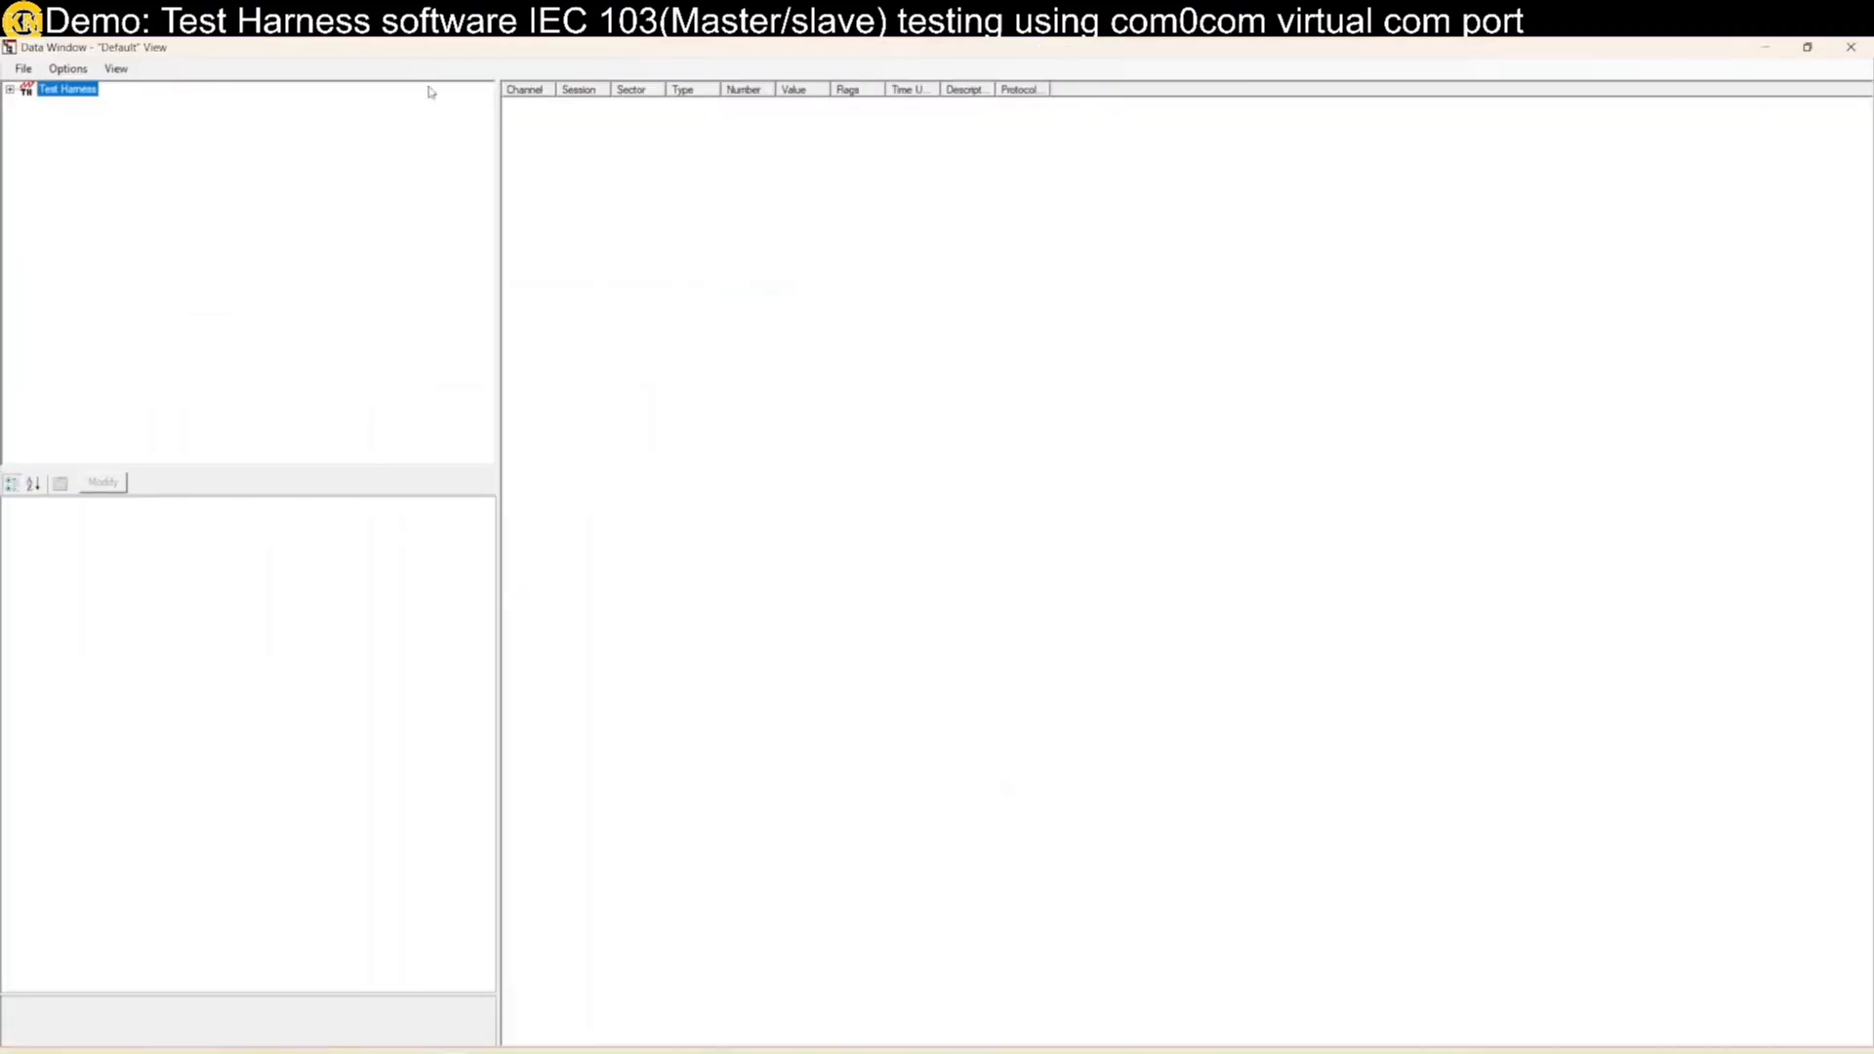
{"action": "left_click", "coordinate": [10, 90]}
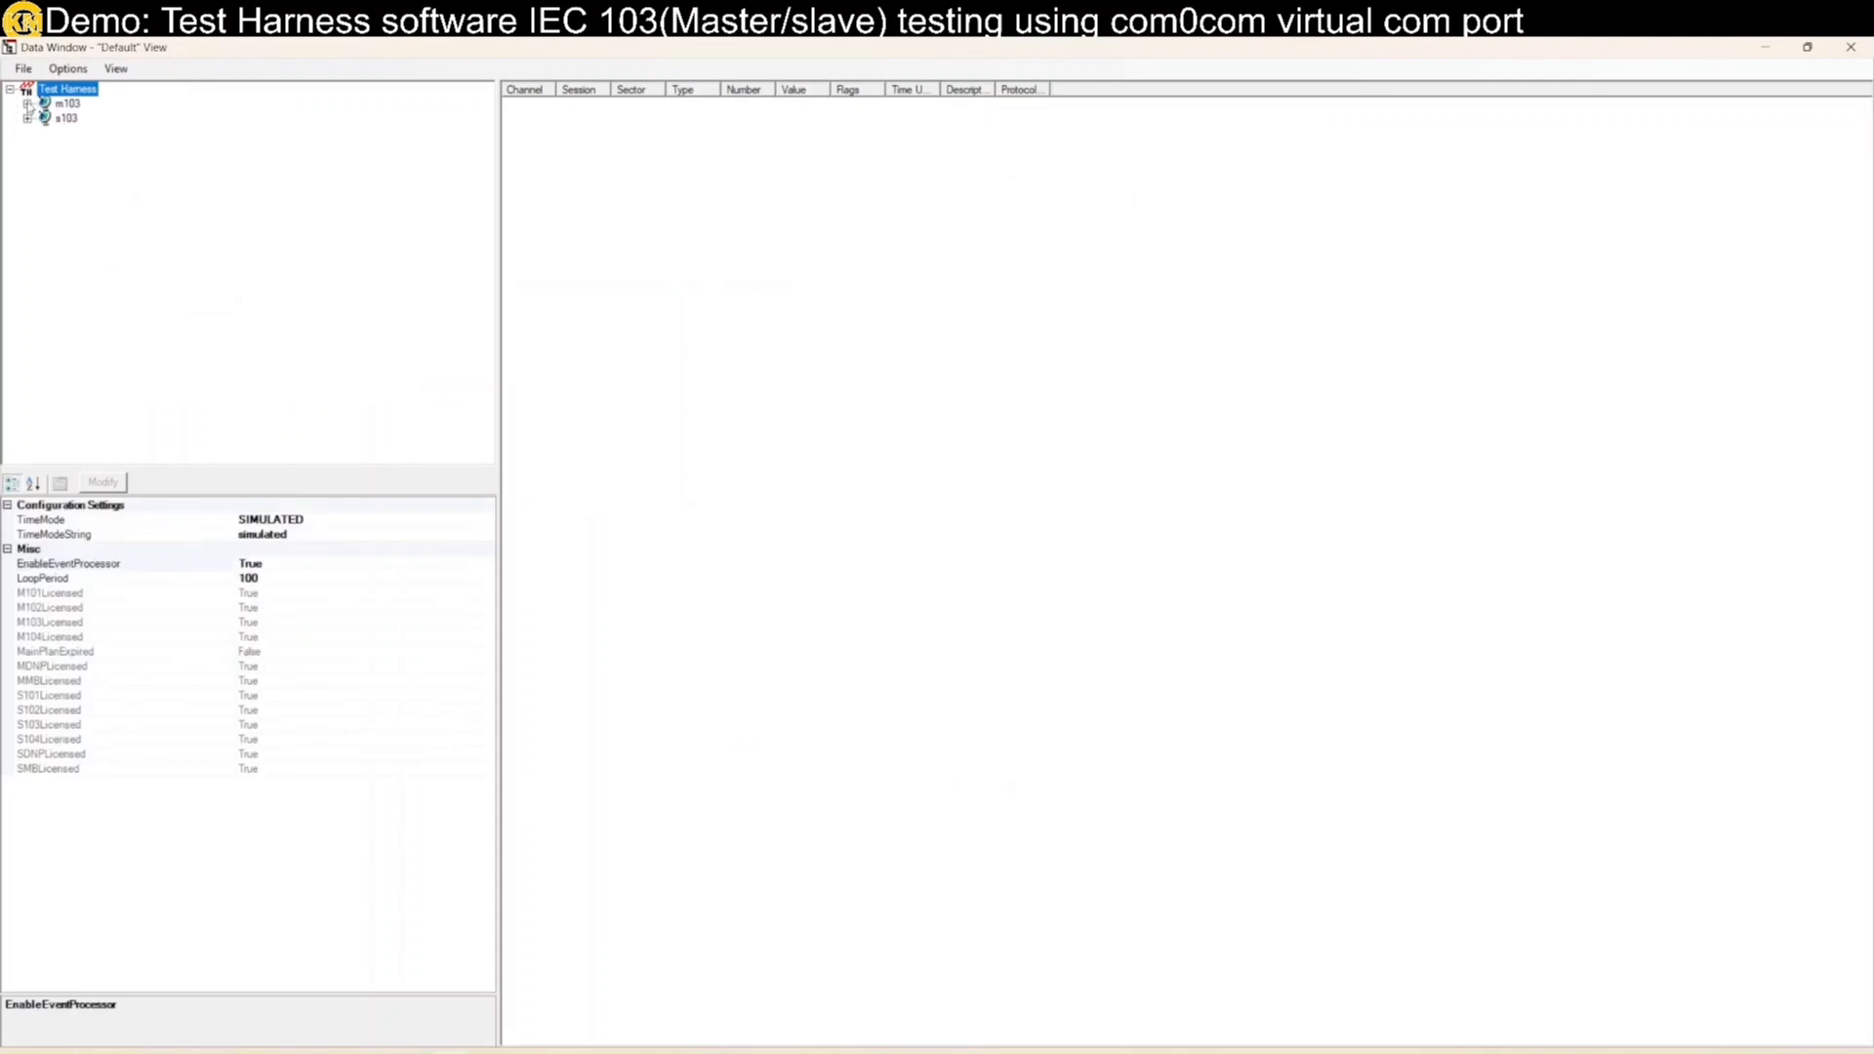
{"action": "left_click", "coordinate": [27, 104]}
{"action": "left_click", "coordinate": [45, 119]}
{"action": "left_click", "coordinate": [63, 134]}
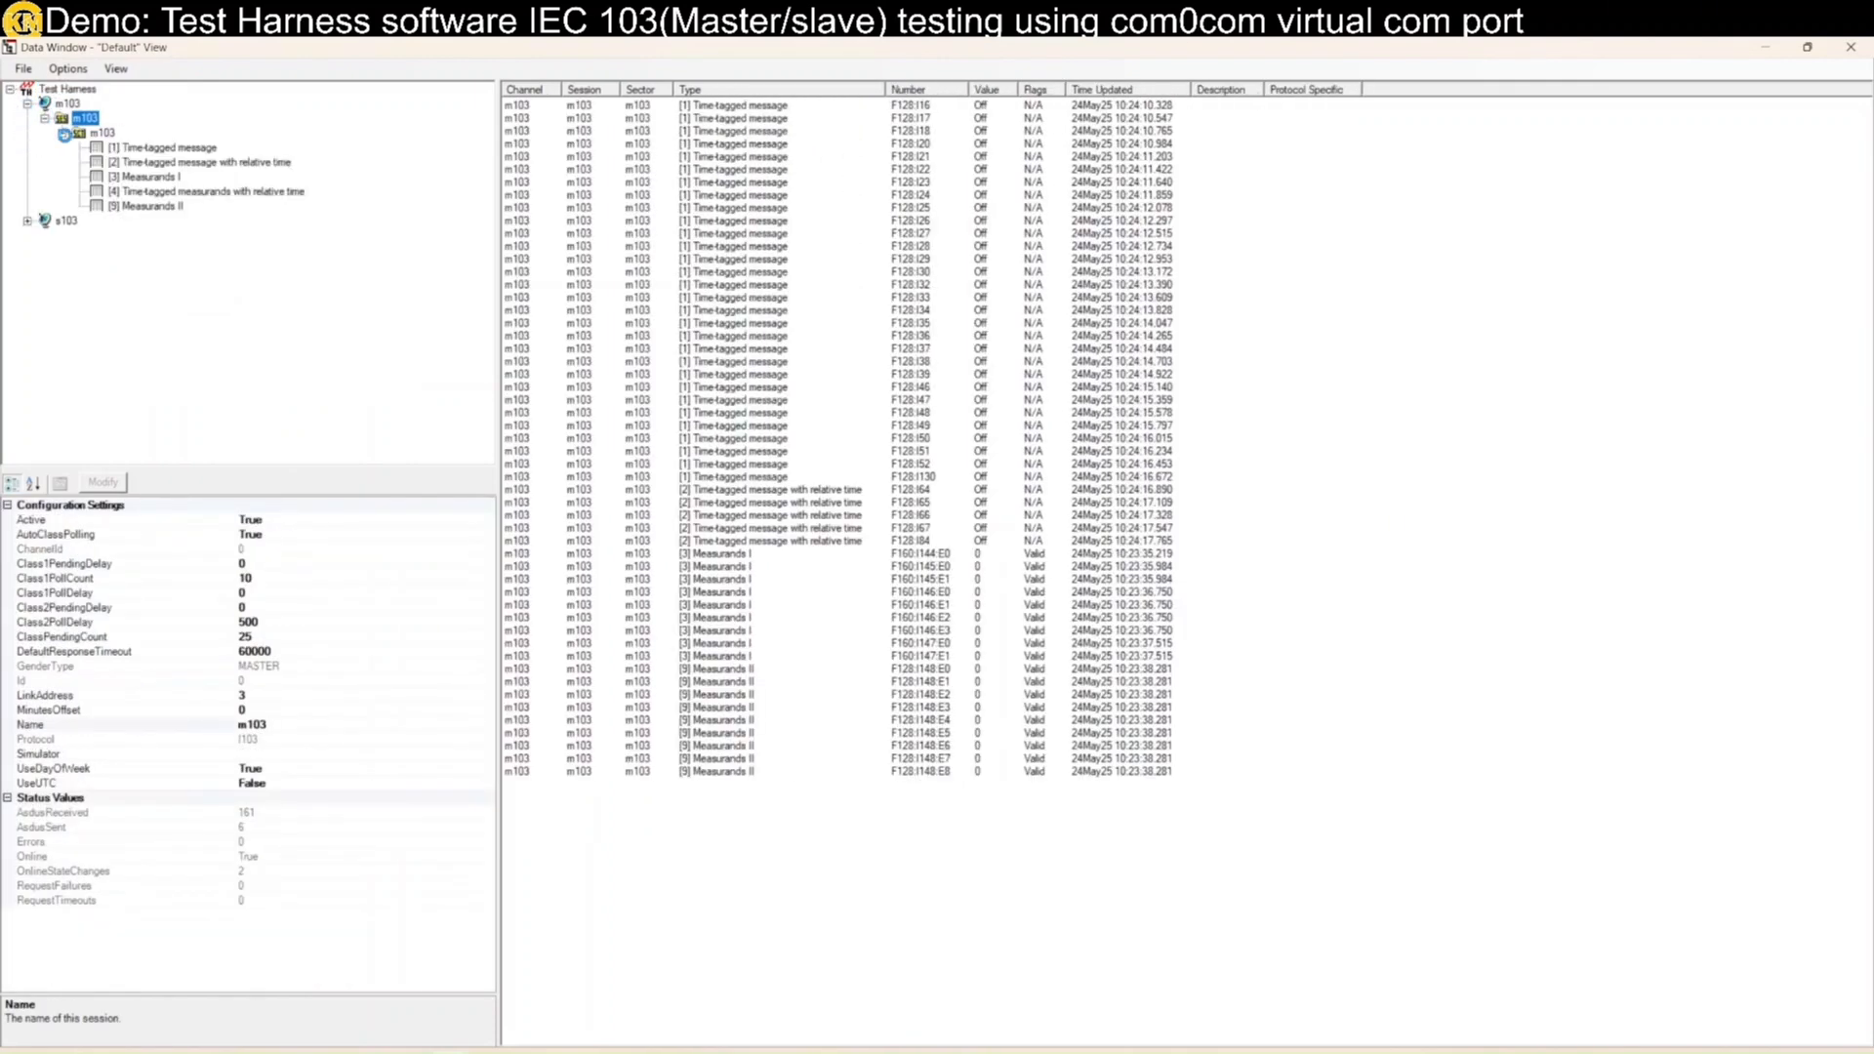
{"action": "left_click", "coordinate": [99, 132]}
Step: Expand the s103 channel down to its point types and display the slave sector's points
{"action": "left_click", "coordinate": [28, 222]}
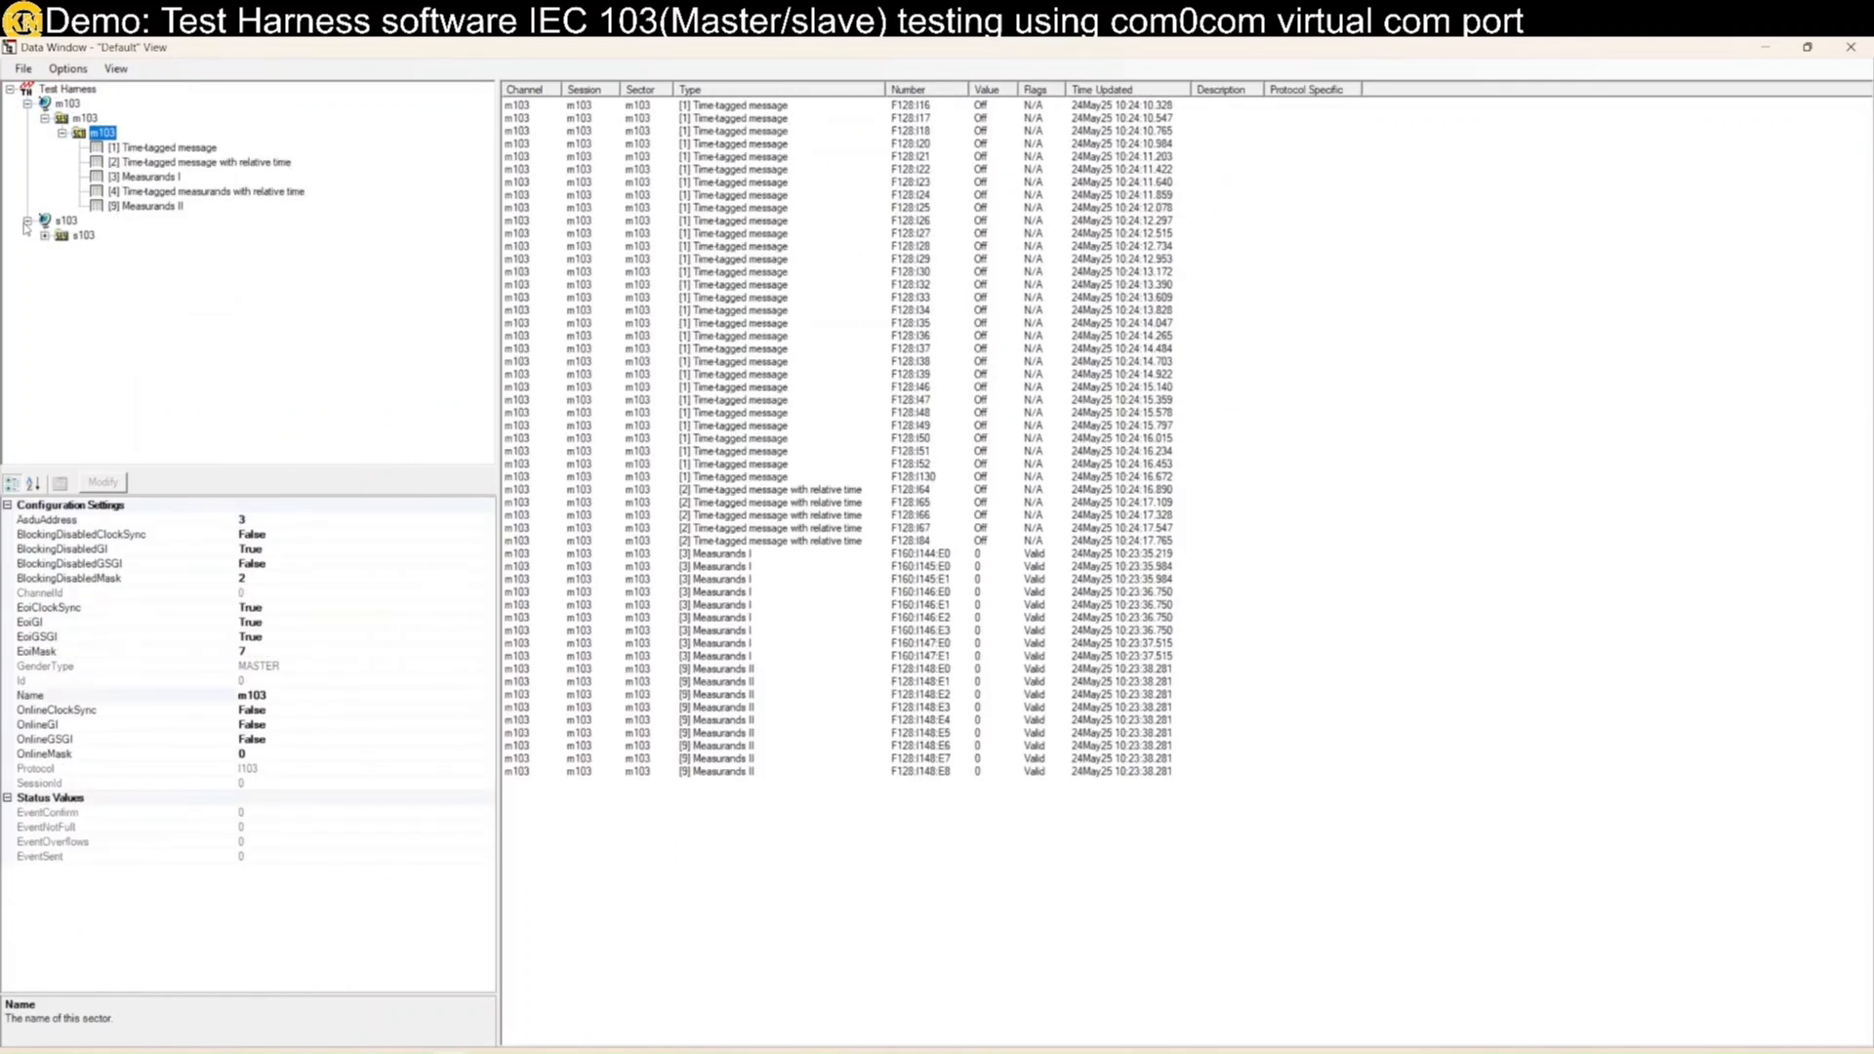
{"action": "left_click", "coordinate": [45, 235]}
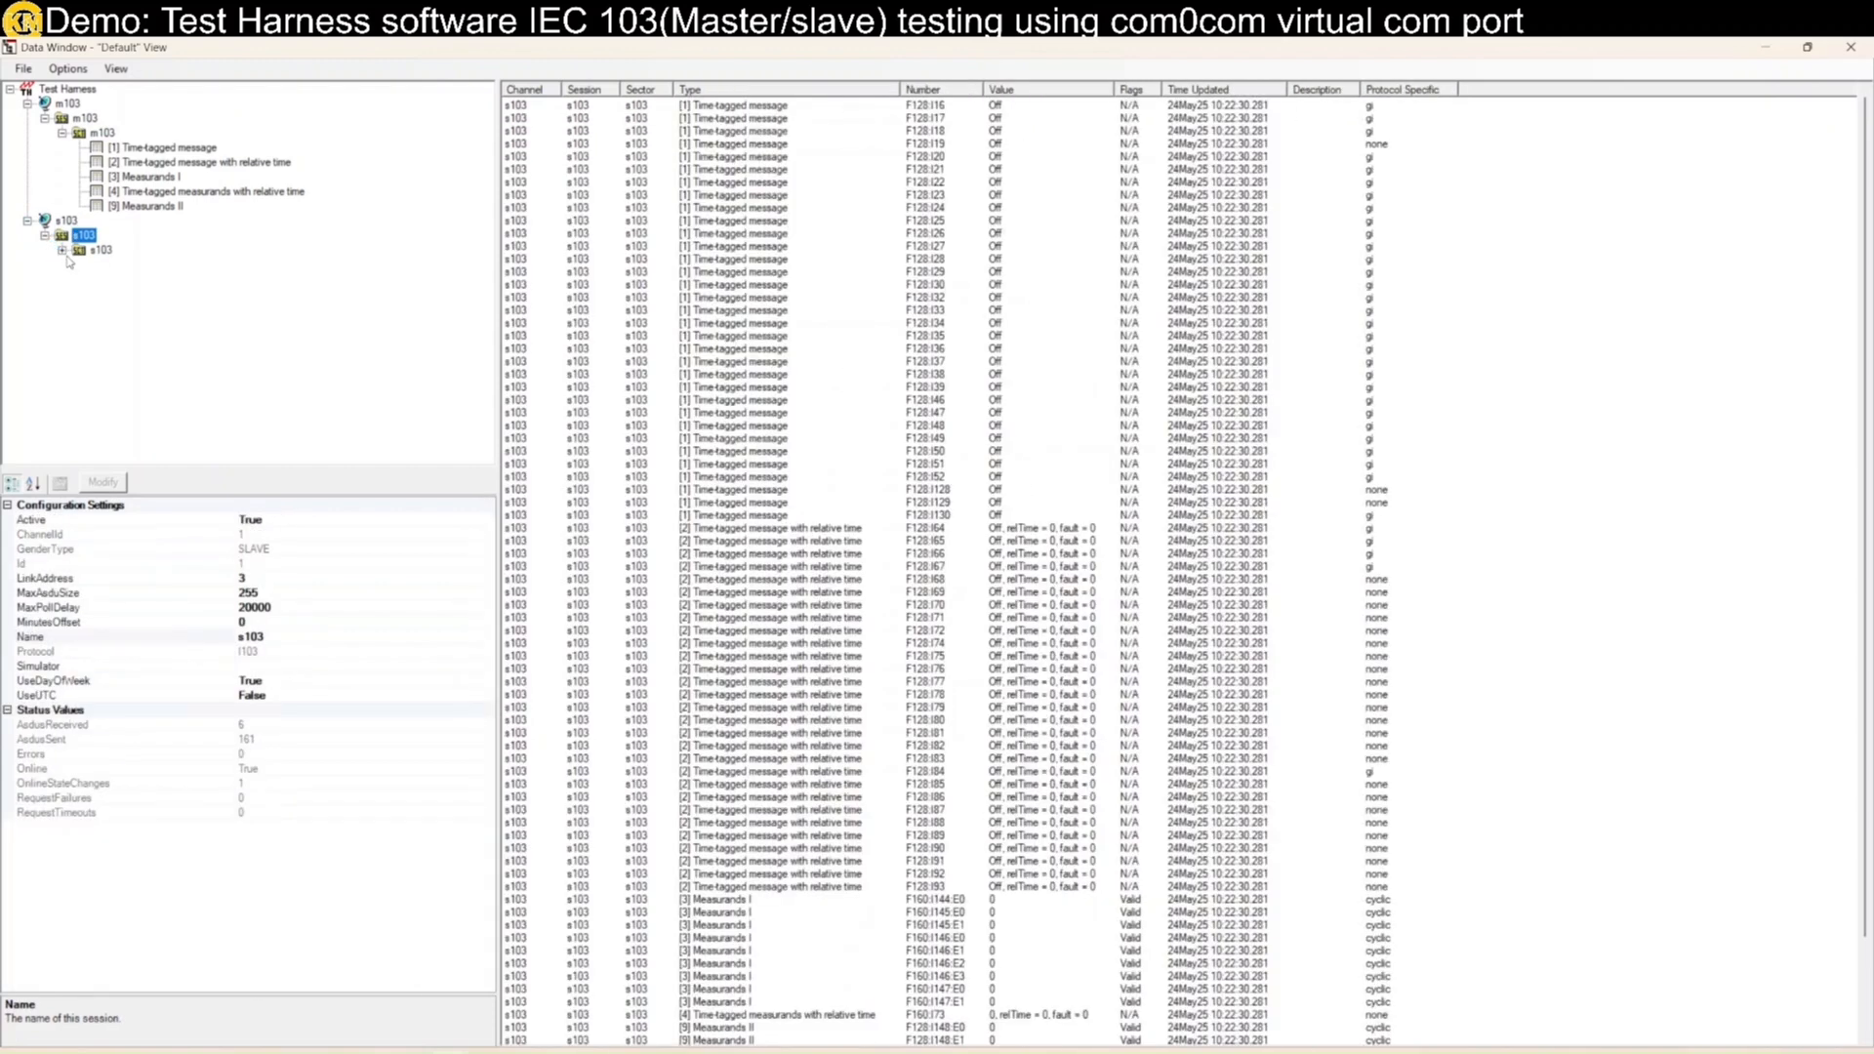
{"action": "left_click", "coordinate": [63, 251]}
{"action": "left_click", "coordinate": [101, 250]}
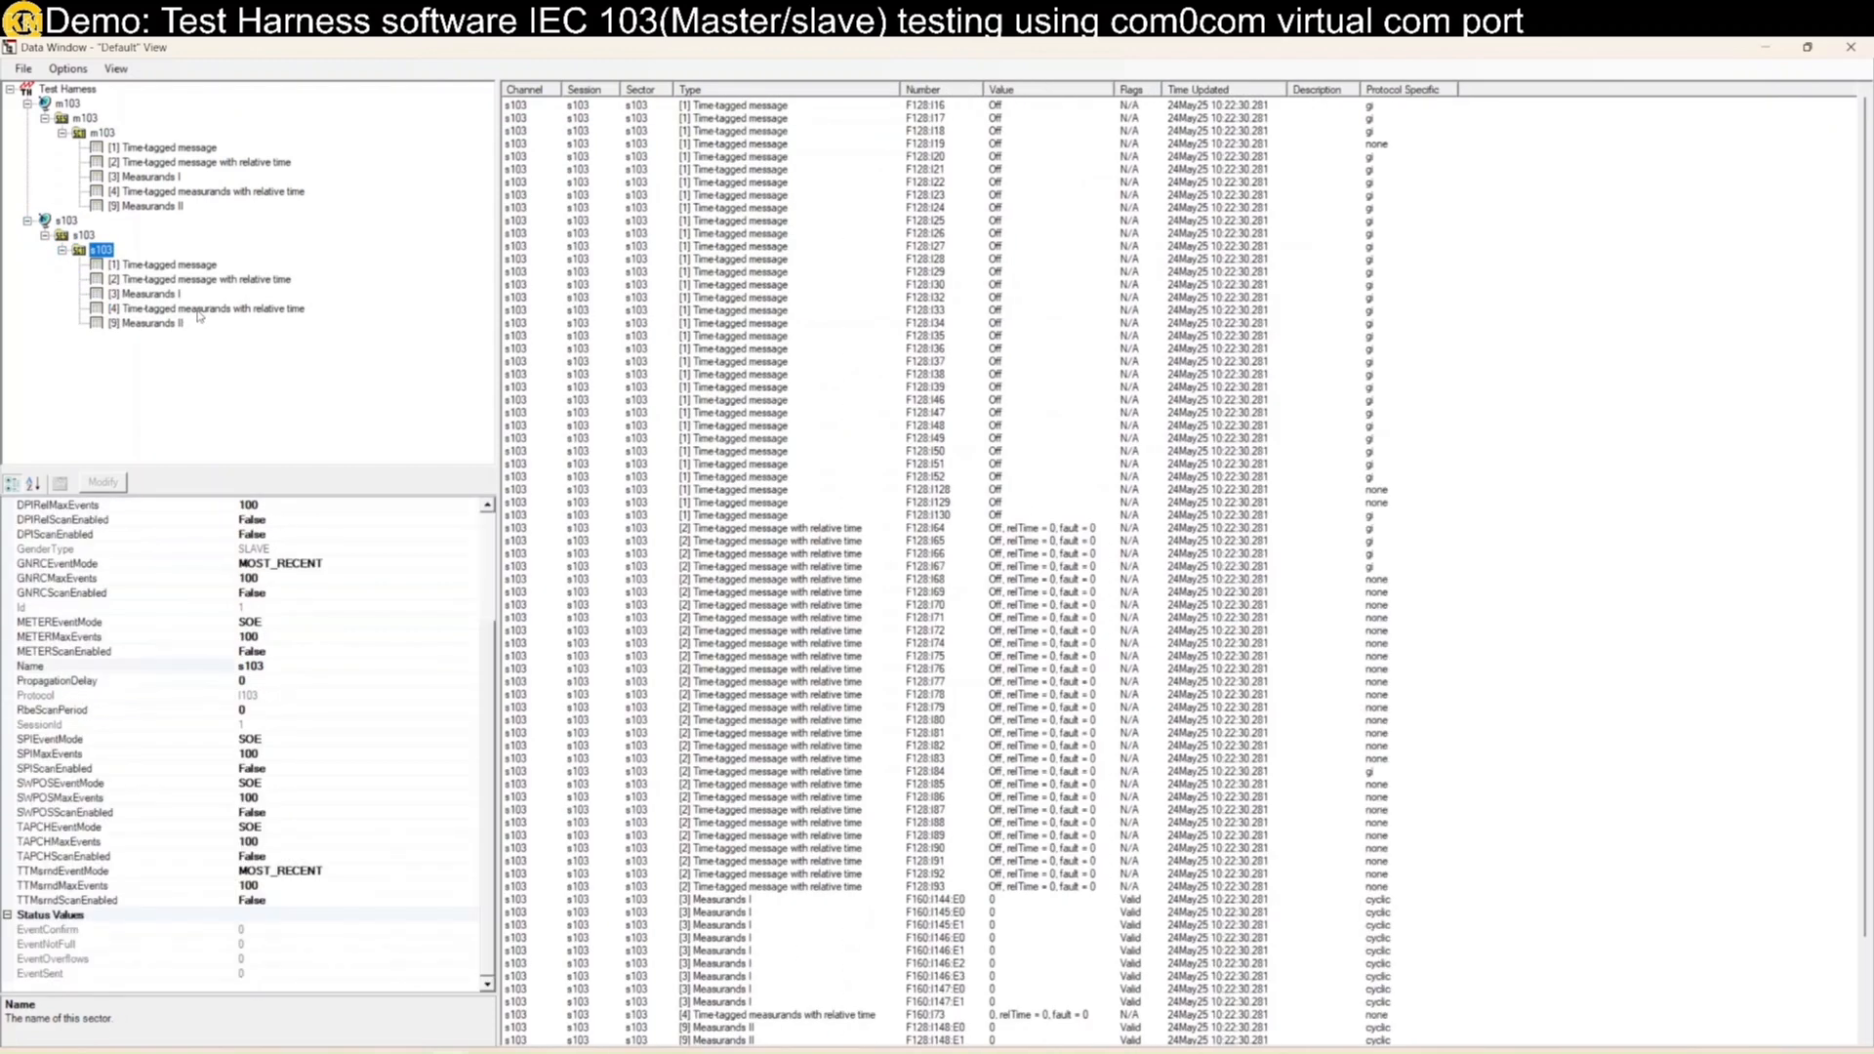
Step: Set the value of the s103 time-tagged measurand with relative time, point F160:I73, to 4.567
{"action": "left_click", "coordinate": [202, 310]}
{"action": "left_click", "coordinate": [182, 326]}
{"action": "left_click", "coordinate": [213, 310]}
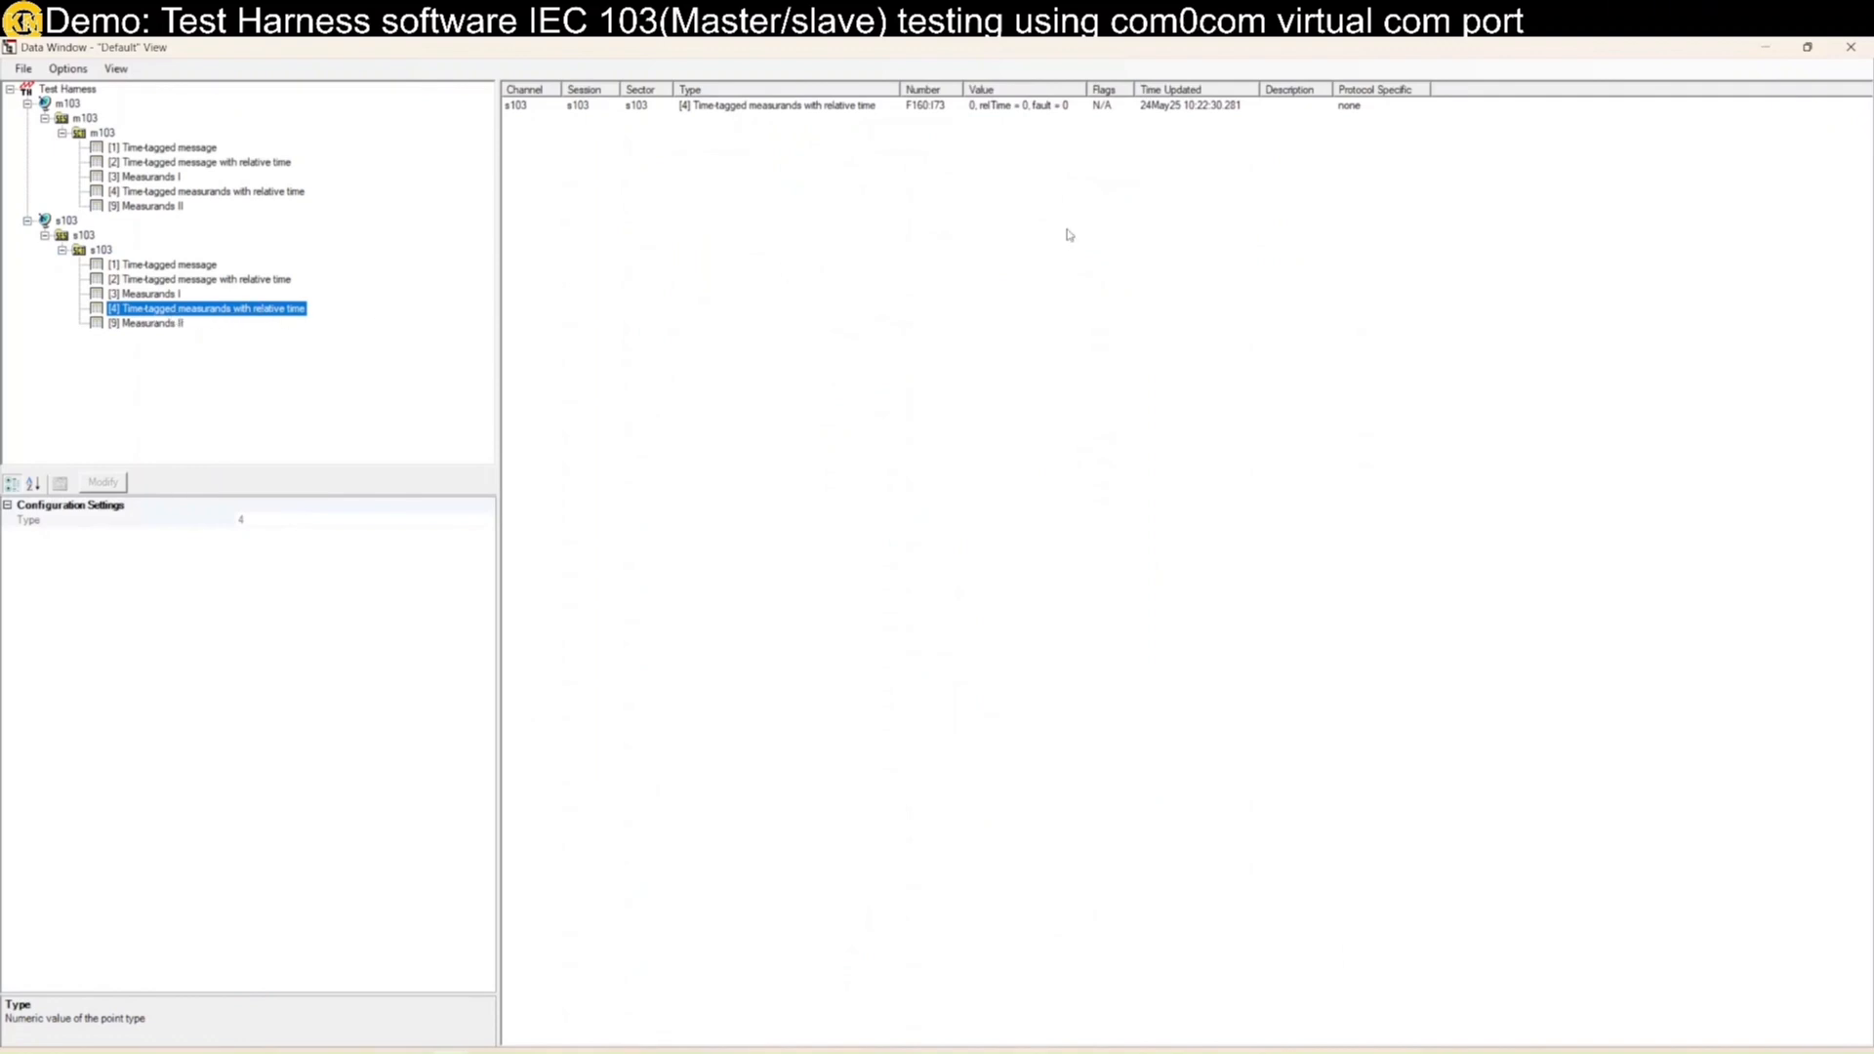
{"action": "double_click", "coordinate": [1001, 107]}
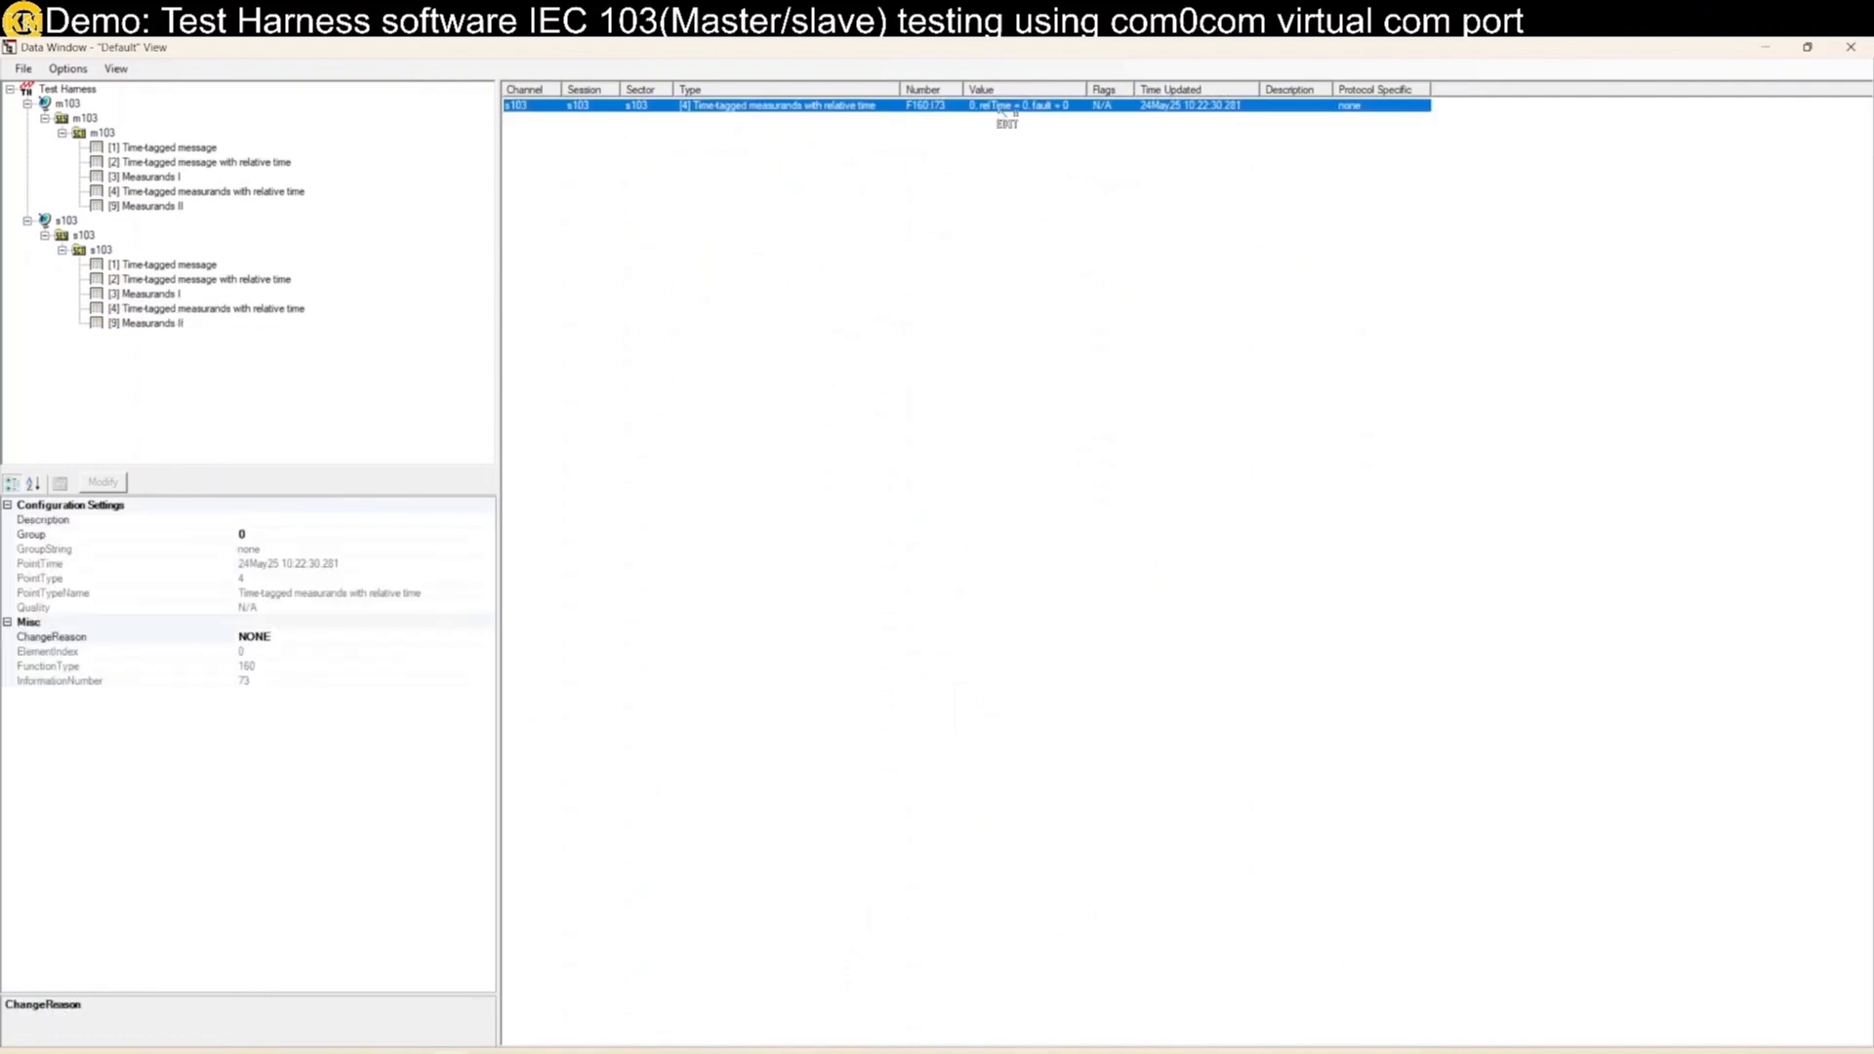
{"action": "left_click_drag", "start_coordinate": [1024, 105], "coordinate": [924, 108]}
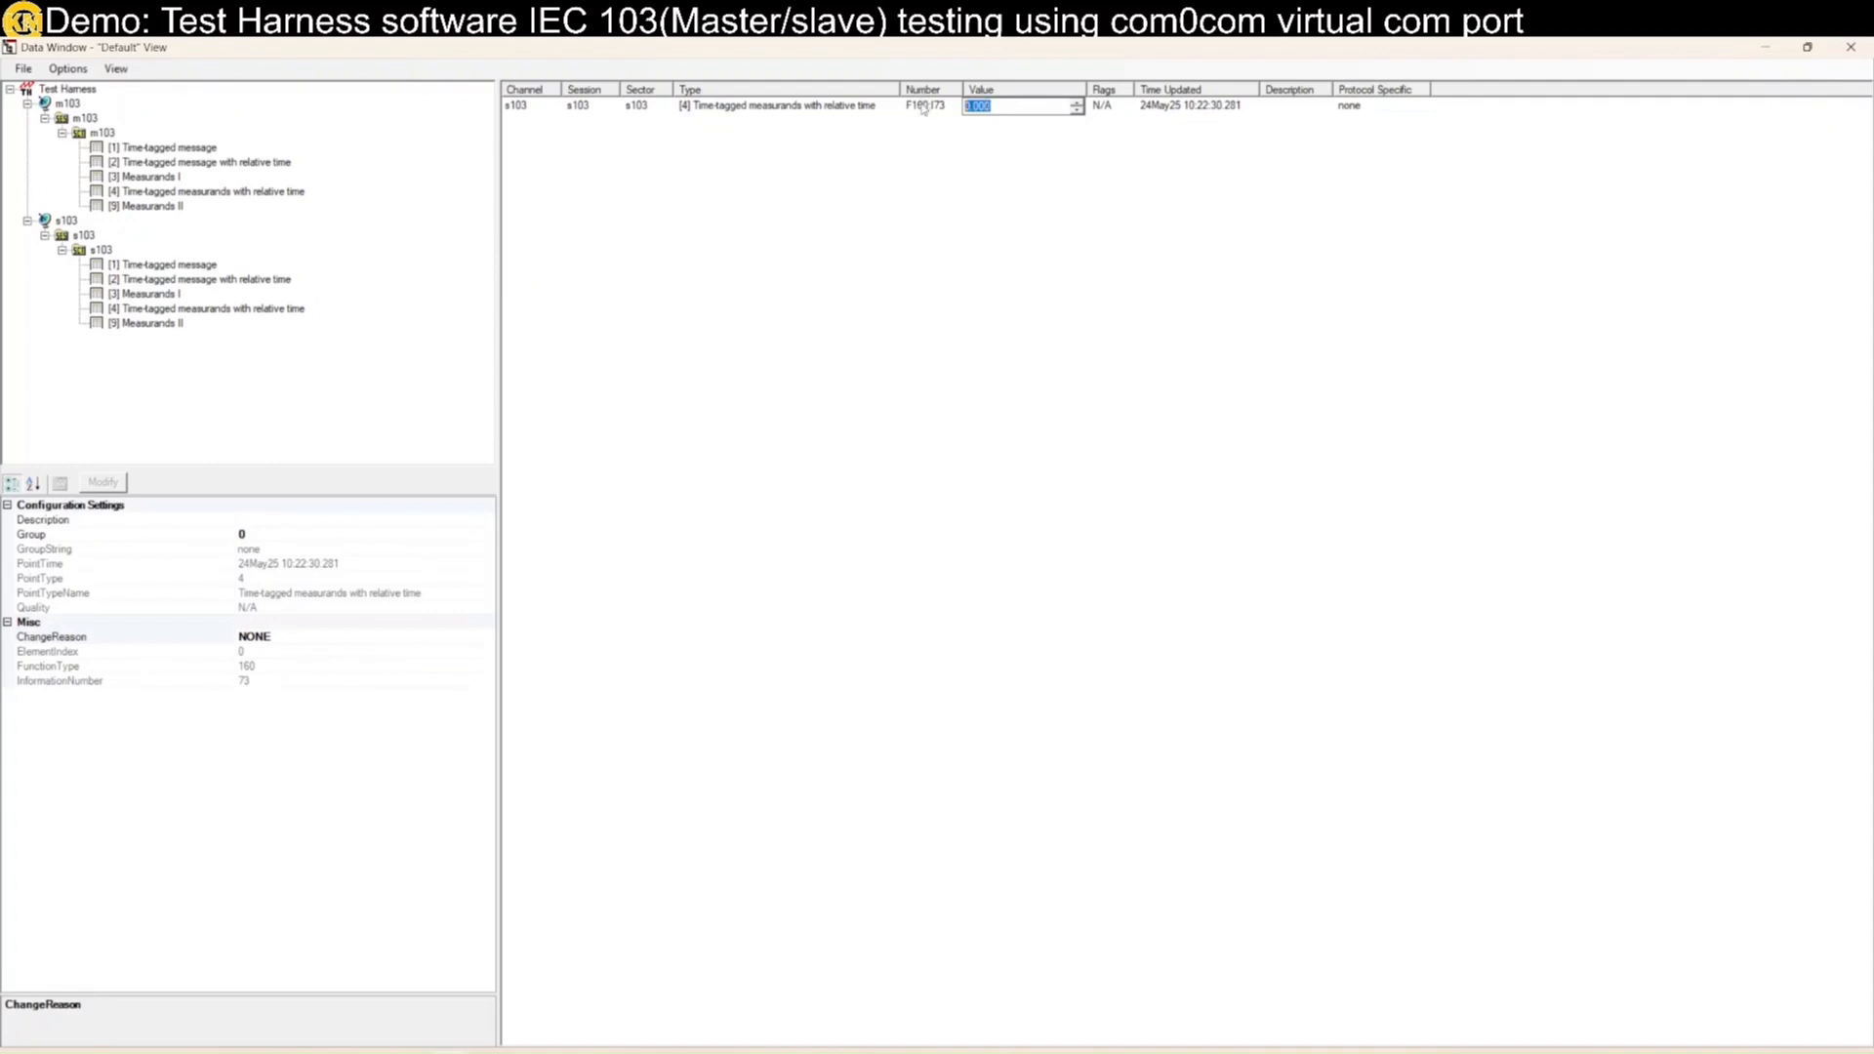
{"action": "type", "text": "4.567"}
{"action": "key", "text": "Return"}
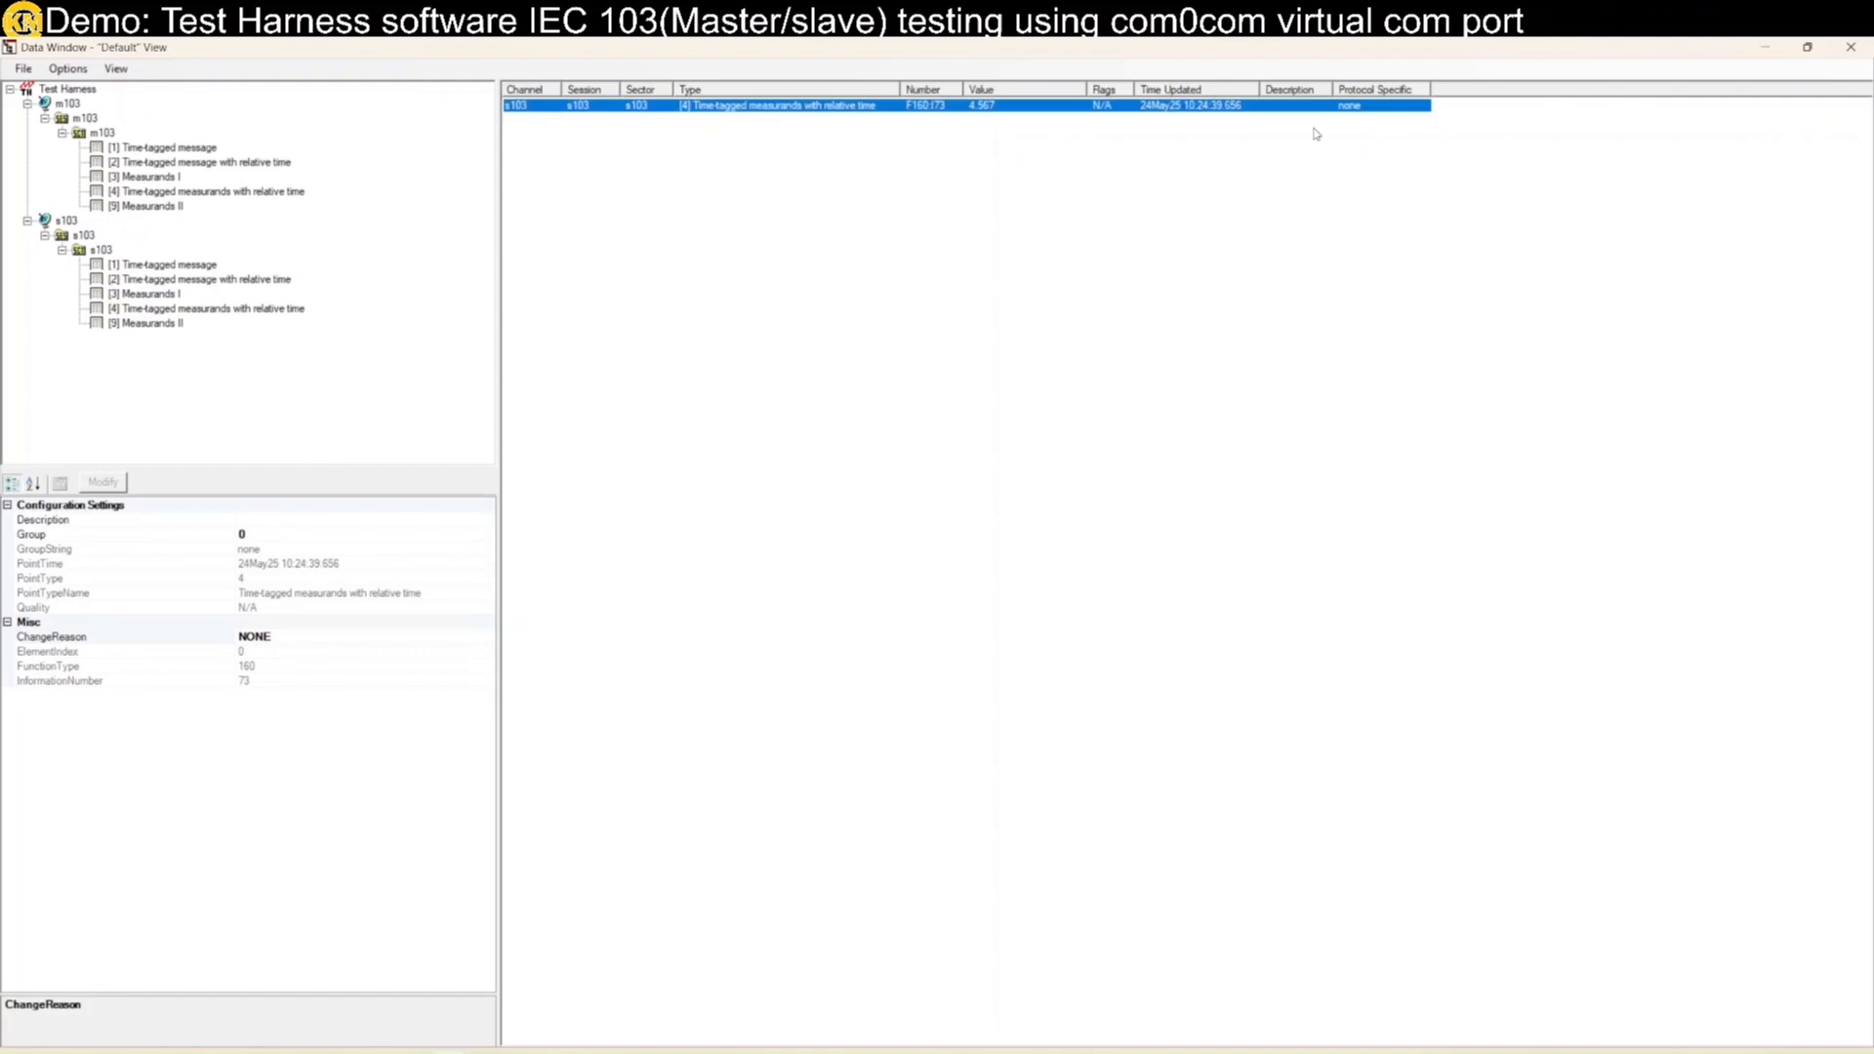
Step: Check the m103 master's time-tagged measurands with relative time, and restore the Data Window to a smaller floating window
{"action": "left_click", "coordinate": [169, 207]}
{"action": "left_click", "coordinate": [182, 192]}
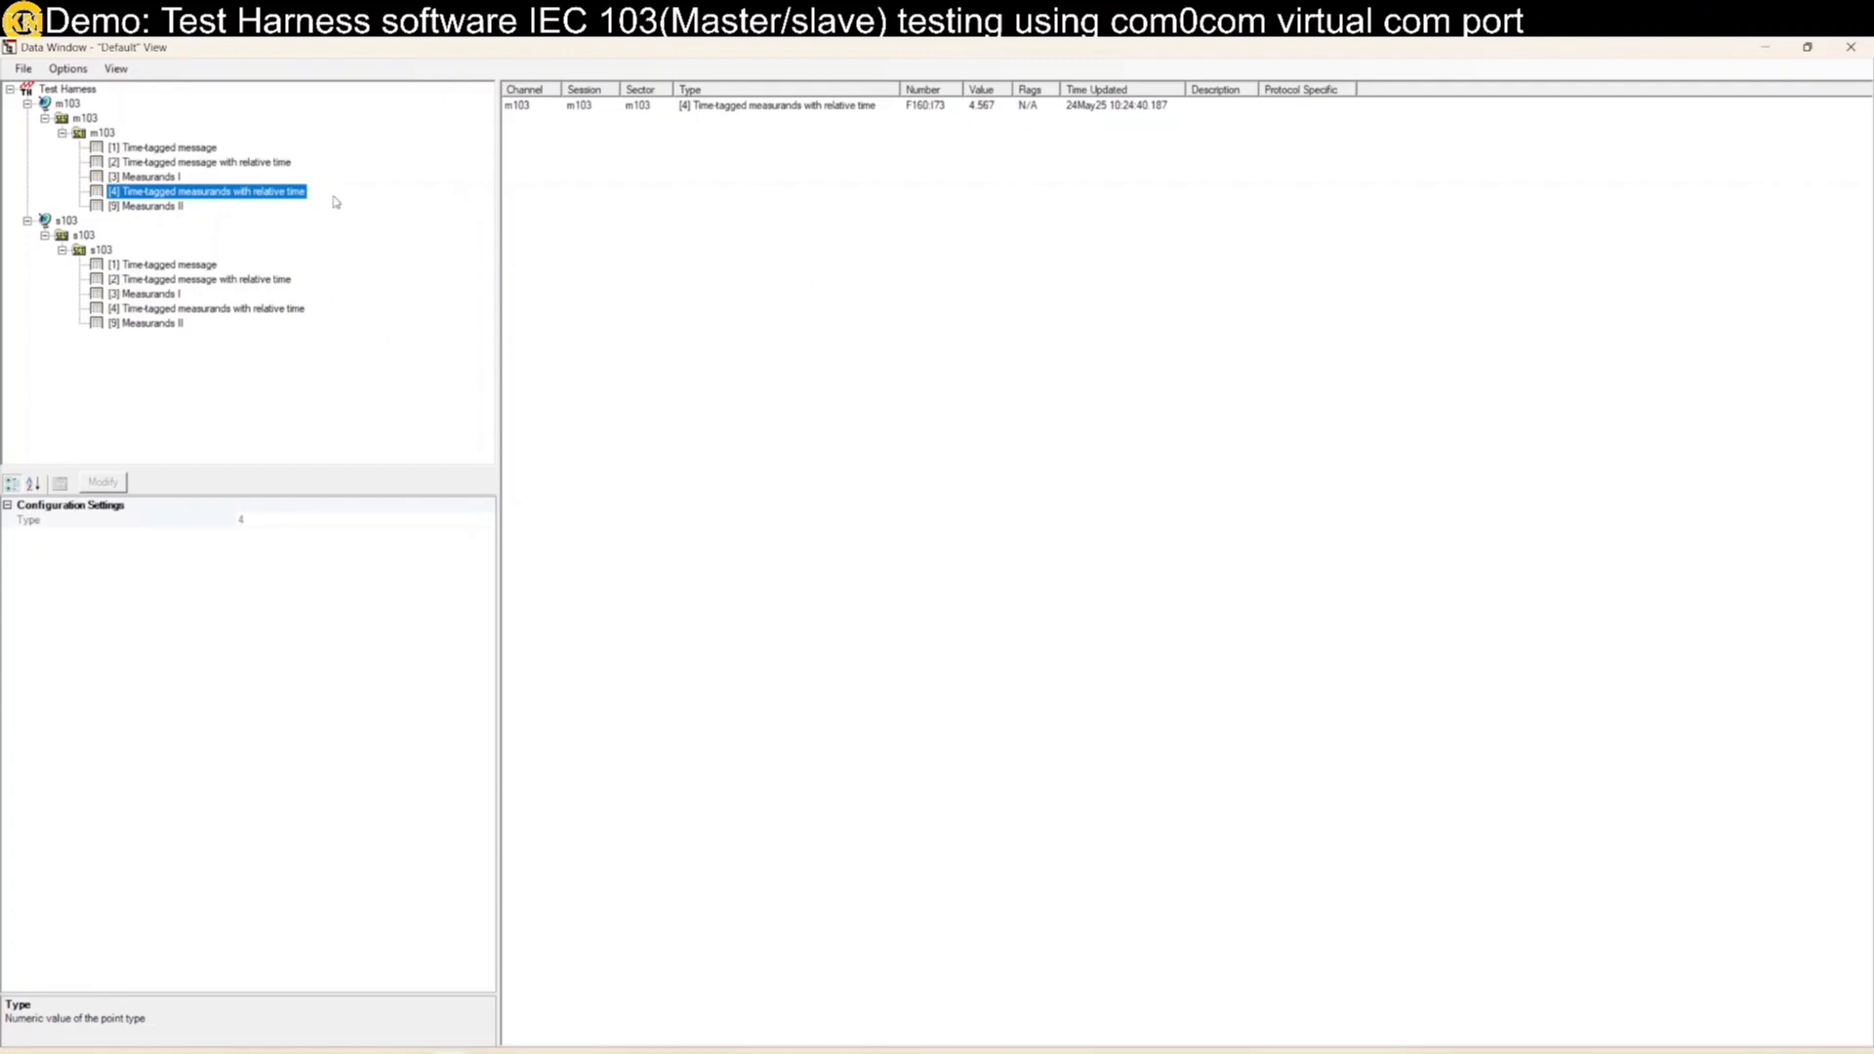
{"action": "left_click_drag", "start_coordinate": [366, 49], "coordinate": [646, 278]}
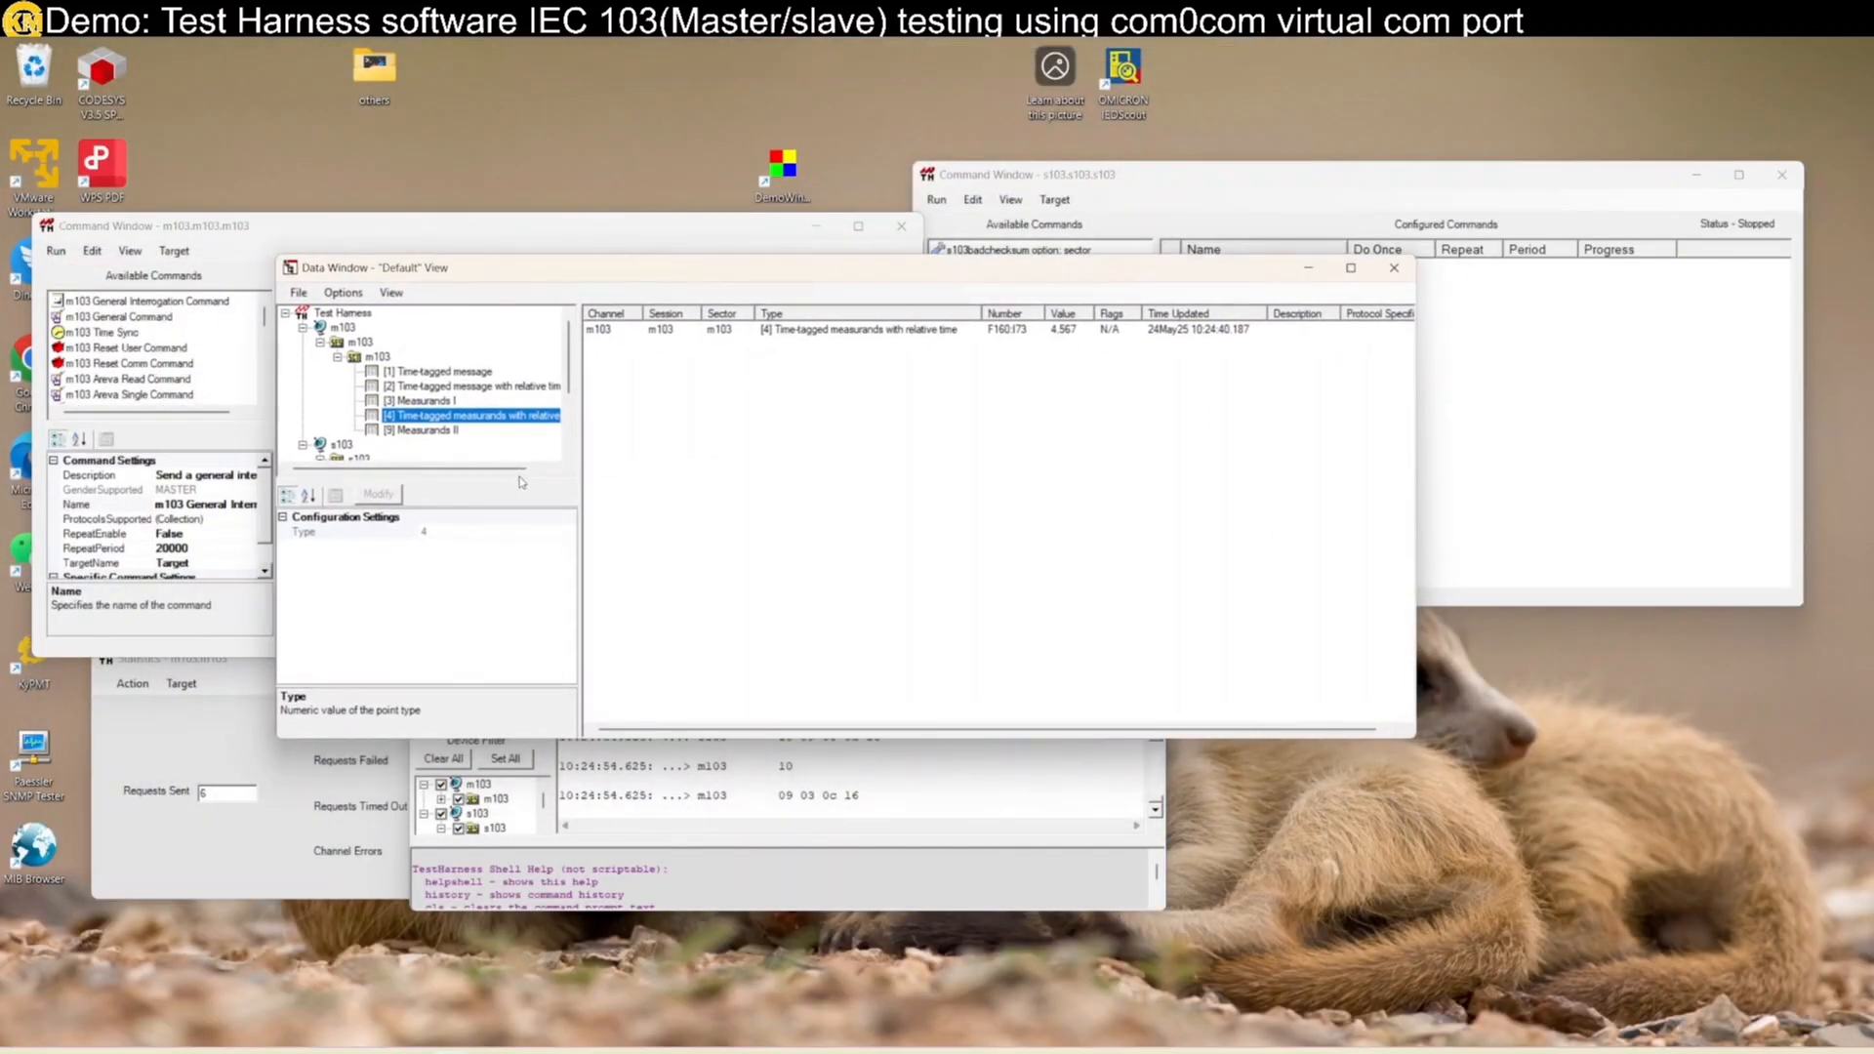